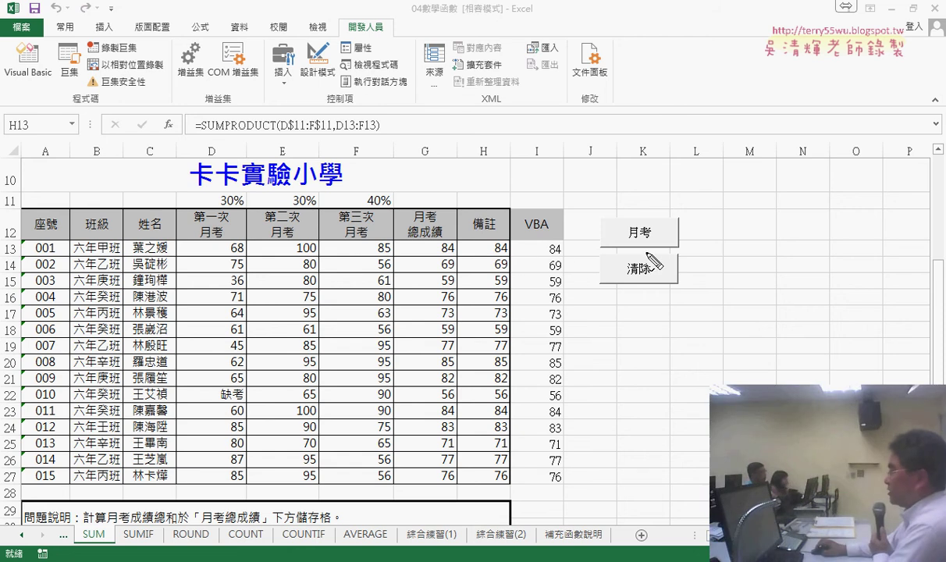
Step: Inspect H13's SUMPRODUCT total formula without changing it
left_click_drag(660, 212, 665, 234)
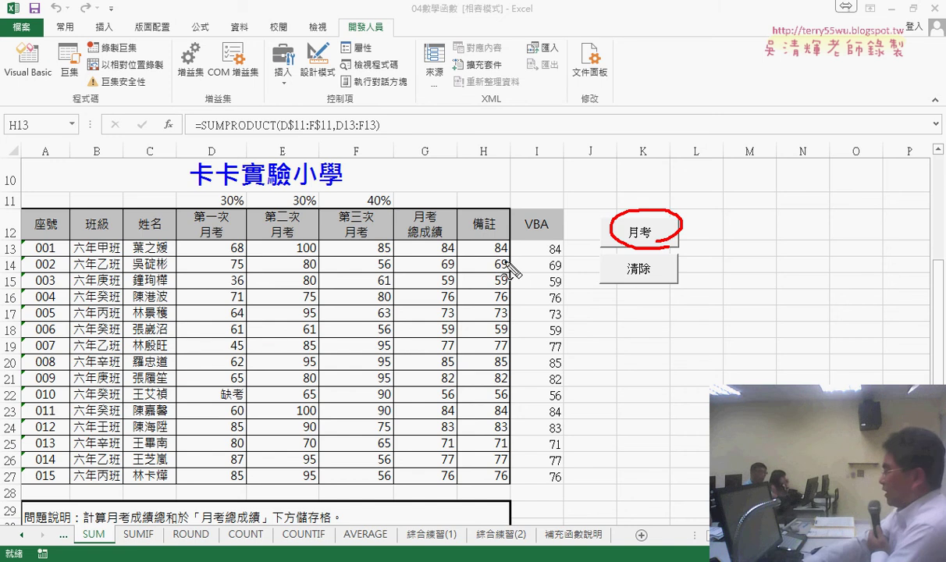
key("Escape")
left_click(505, 247)
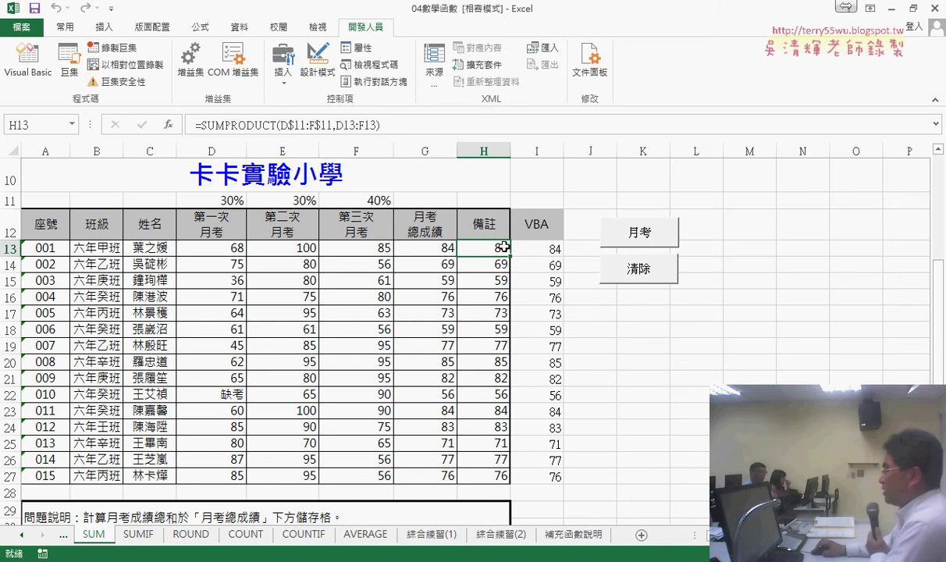
left_click_drag(380, 125, 202, 126)
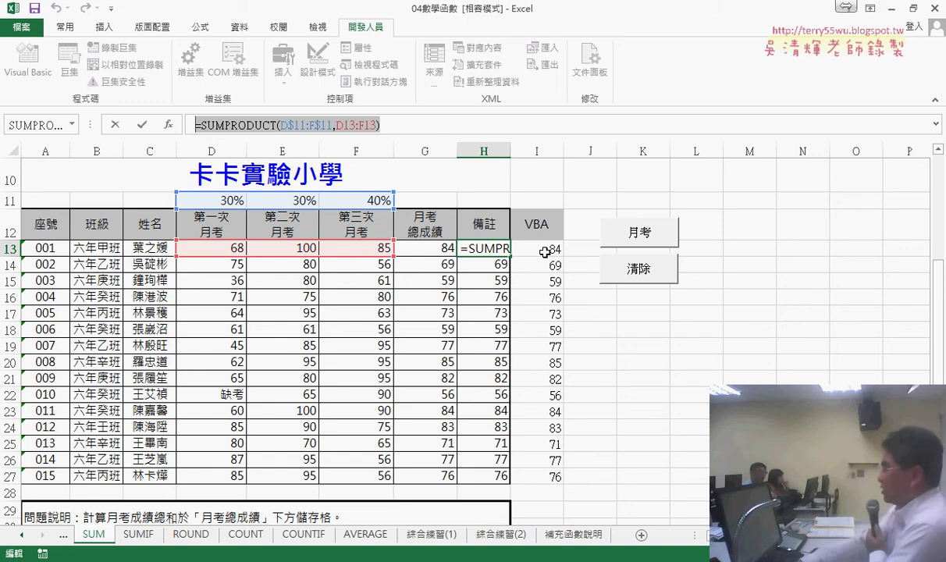
key("Escape")
Step: Check the VBA result in I13, then select the VBA results I13:I27
left_click(545, 252)
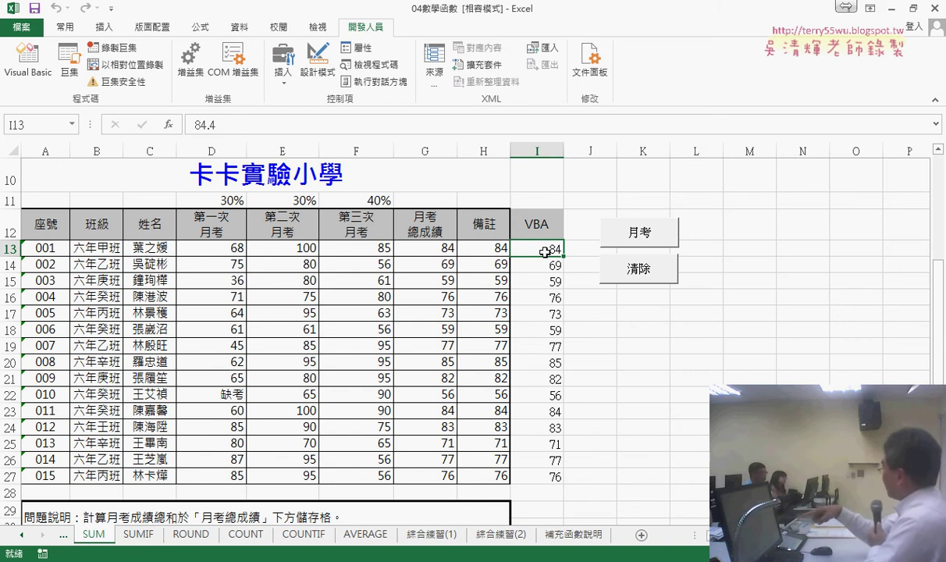
left_click(479, 248)
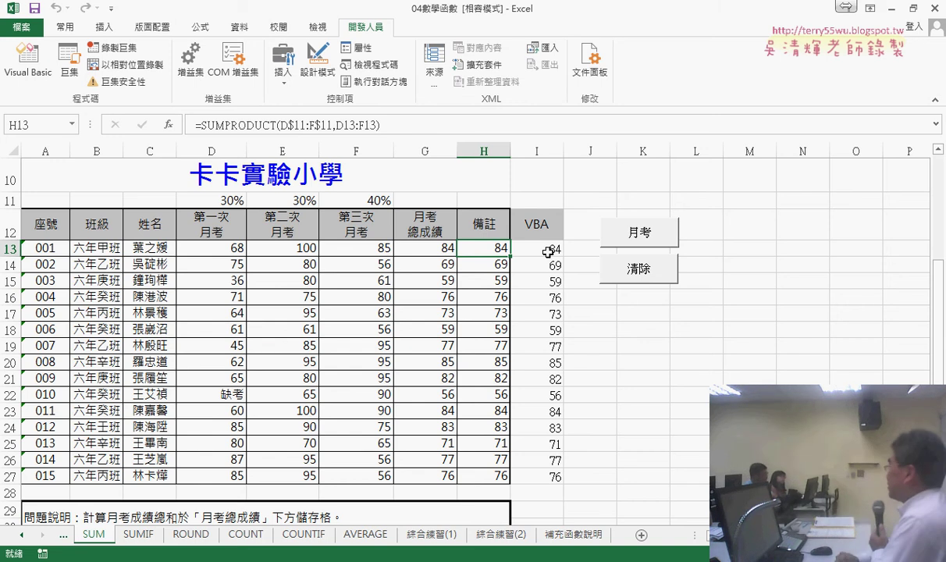
left_click_drag(548, 251, 564, 479)
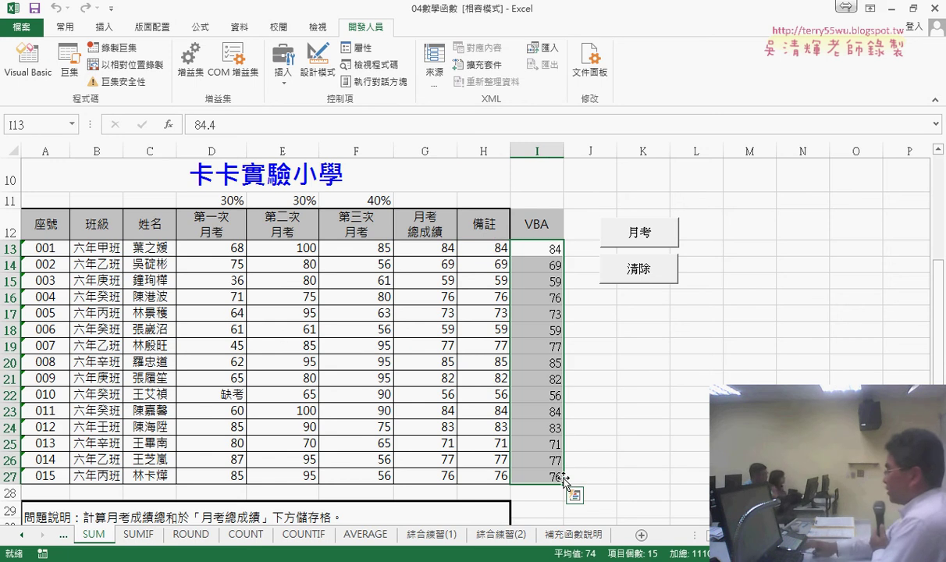
Step: Clear I13:I27 and open the 月考 button's macro code through Assign Macro > Edit
key("Delete")
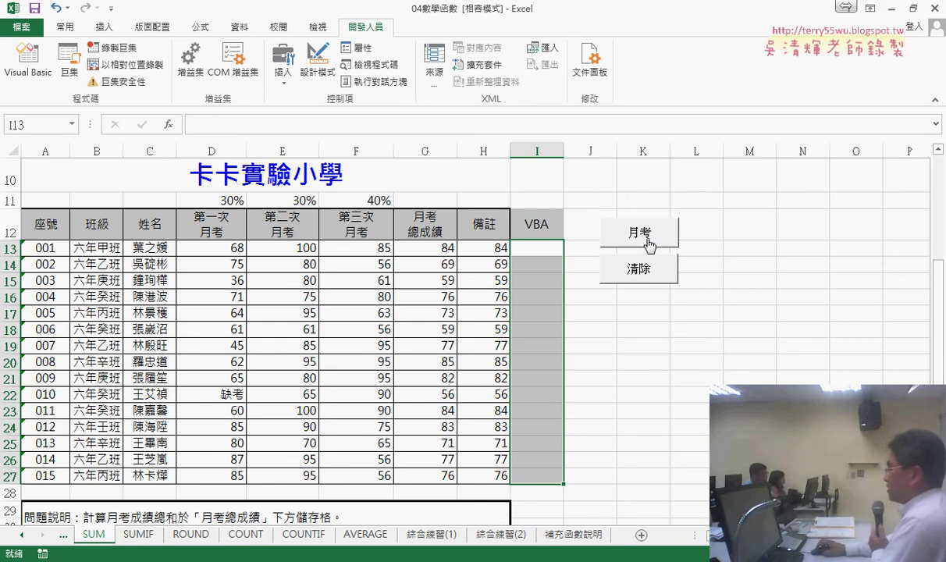
right_click(647, 245)
left_click(662, 345)
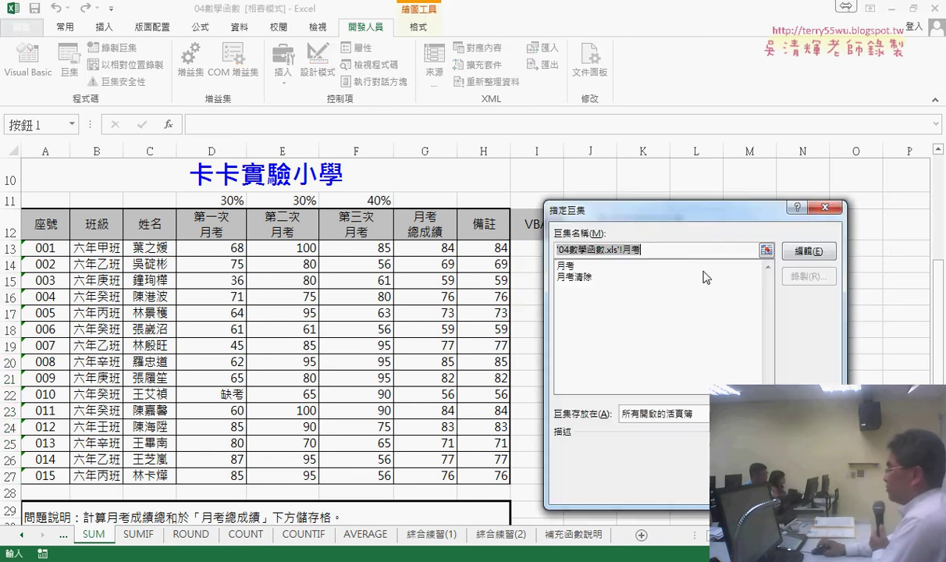
left_click(788, 251)
Step: Duplicate the whole 月考 Sub directly below itself in Module1
left_click_drag(320, 70, 811, 86)
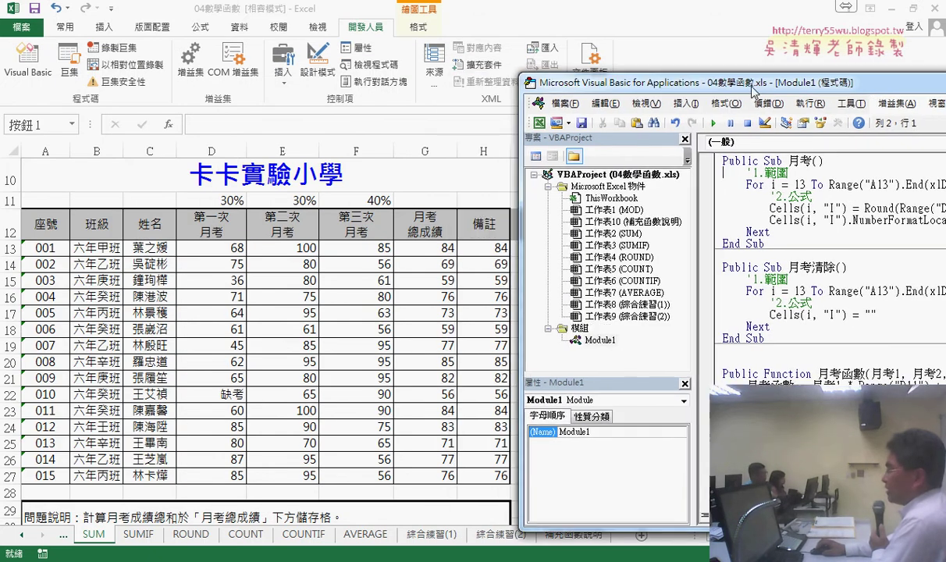
left_click_drag(689, 91, 614, 92)
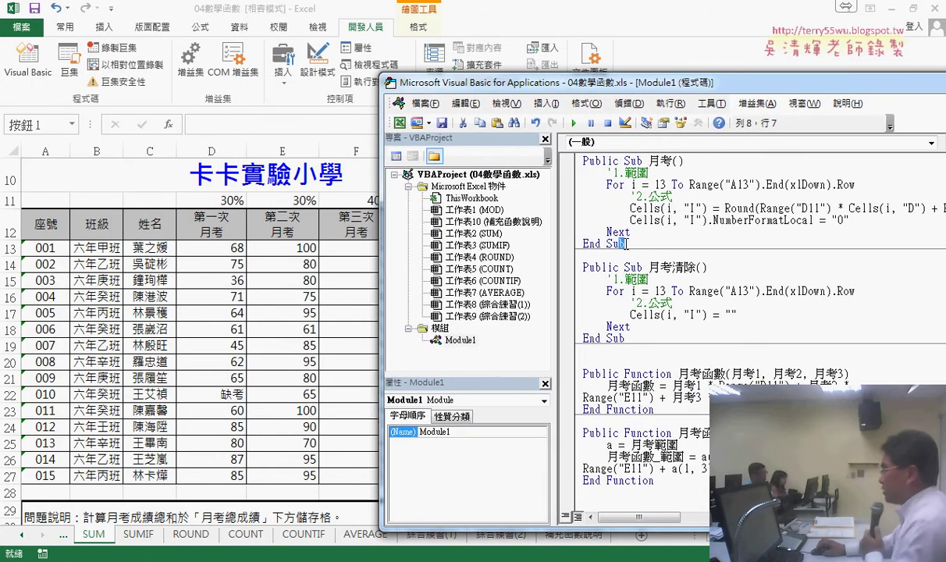
left_click_drag(629, 243, 584, 160)
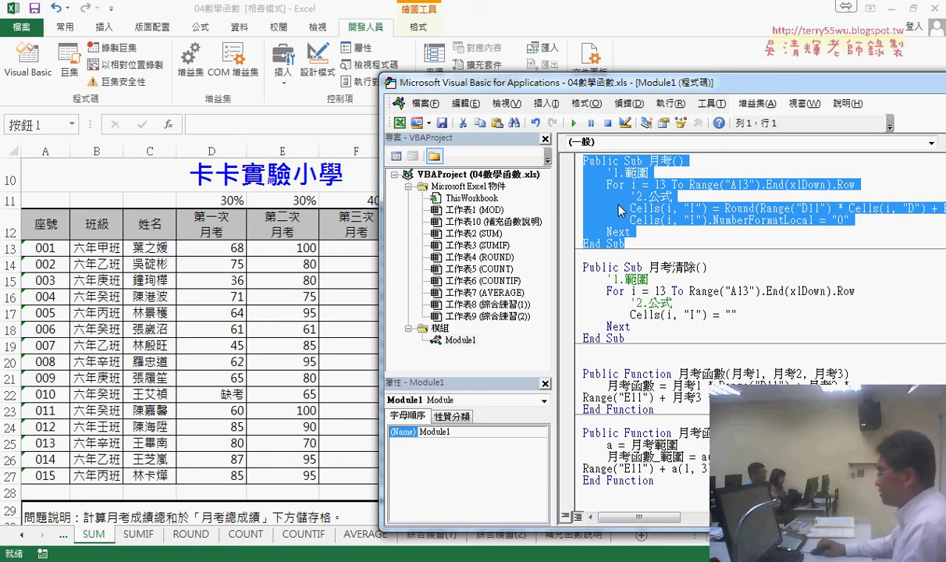
left_click_drag(605, 216, 590, 258)
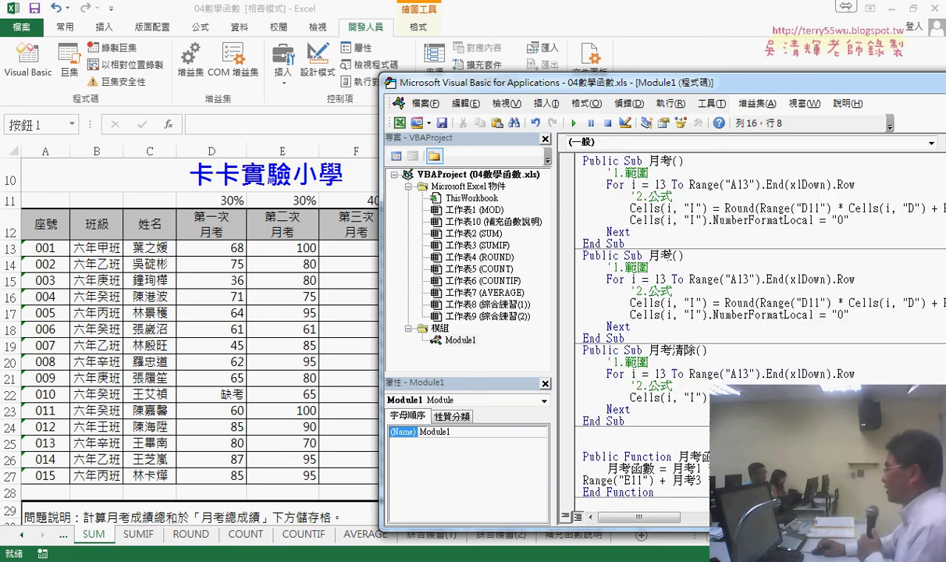
Step: Rename the copied Sub to 月考_公式
type("_")
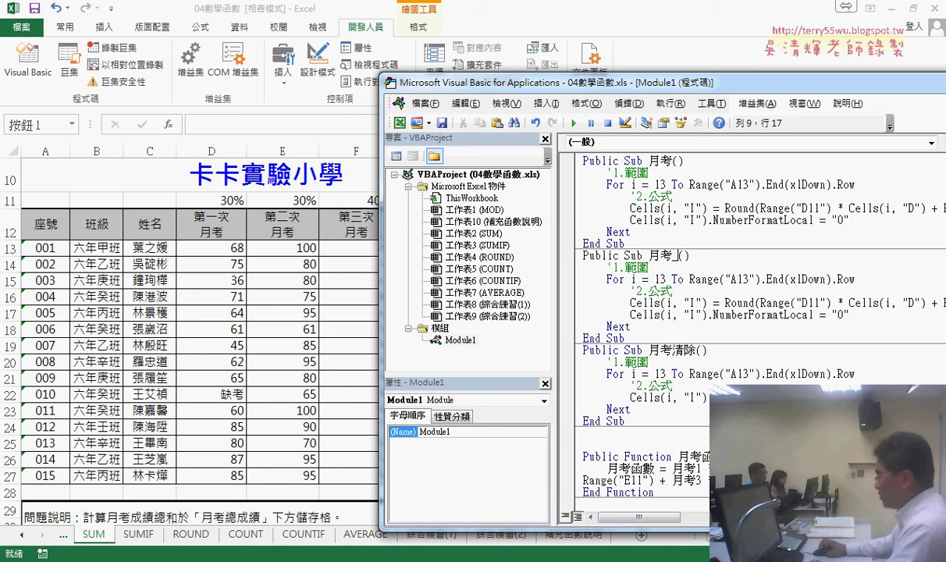
key("grave")
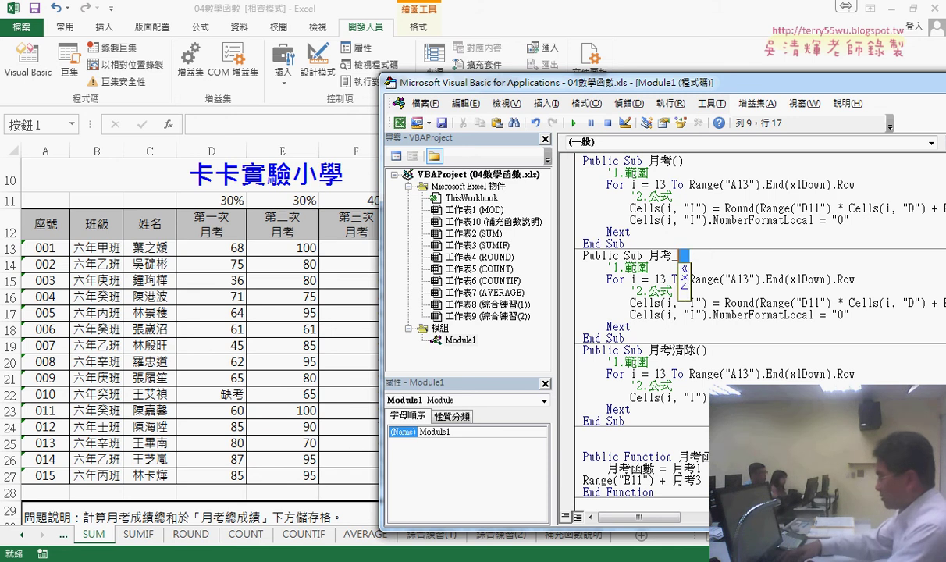
type("攻勢")
key("Escape")
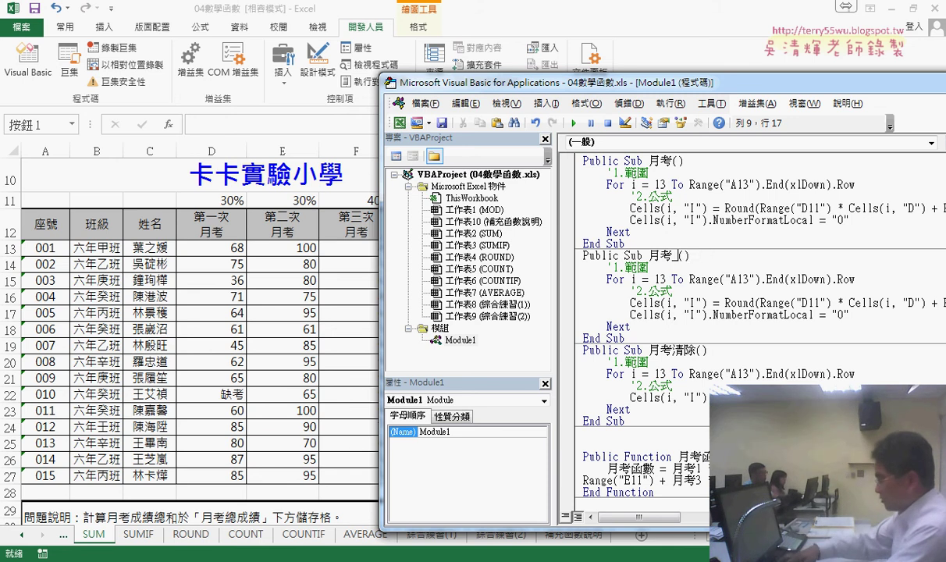
type("攻勢")
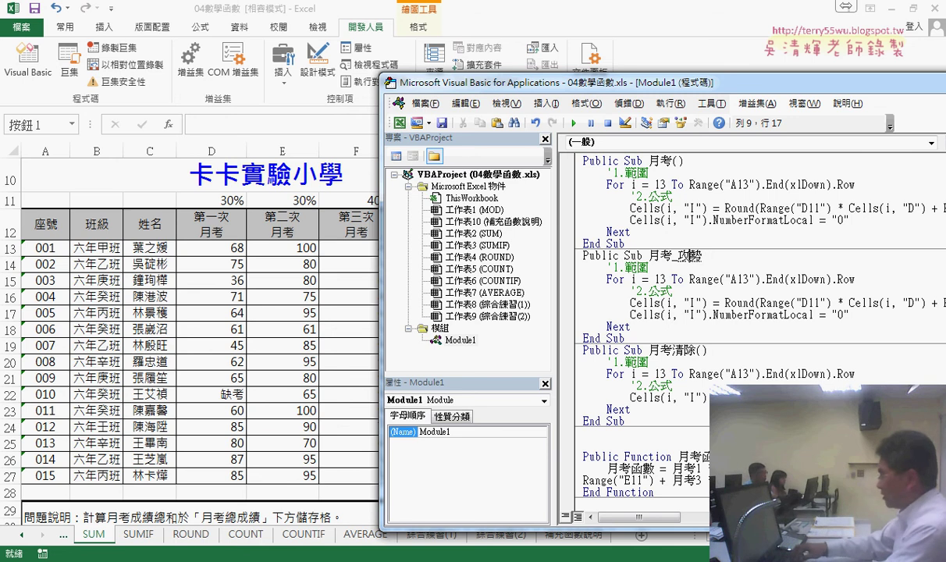
key("Down")
key("Down")
key("Down")
key("Return")
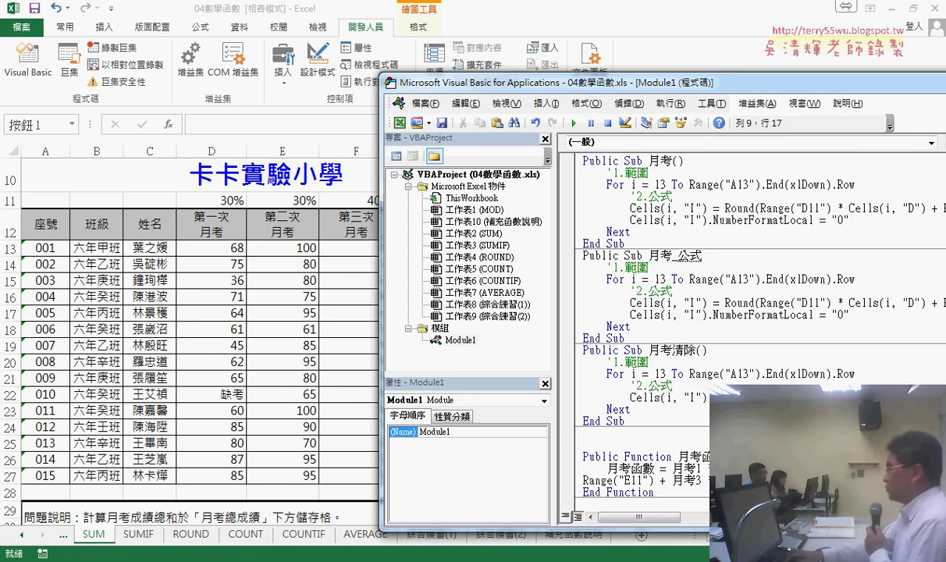
key("Return")
mouse_move(202, 558)
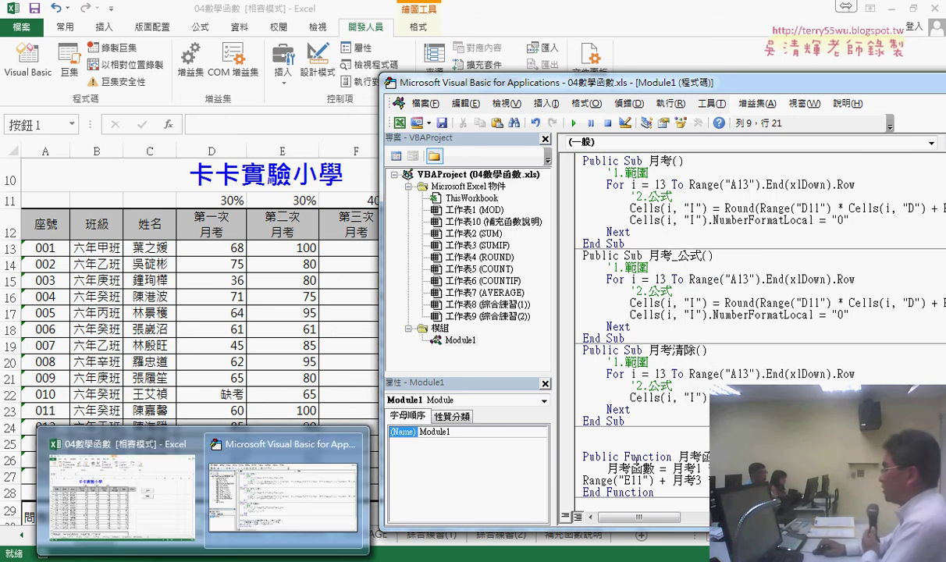
left_click(677, 281)
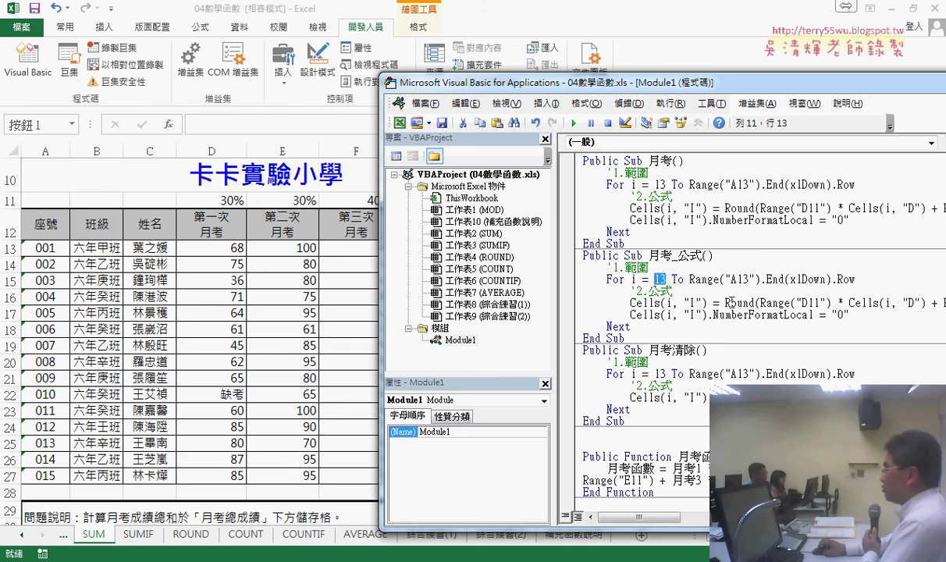
Step: Replace the Round calculation and number-format line in 月考_公式 with an empty string ""
left_click_drag(726, 303, 870, 318)
key("Delete")
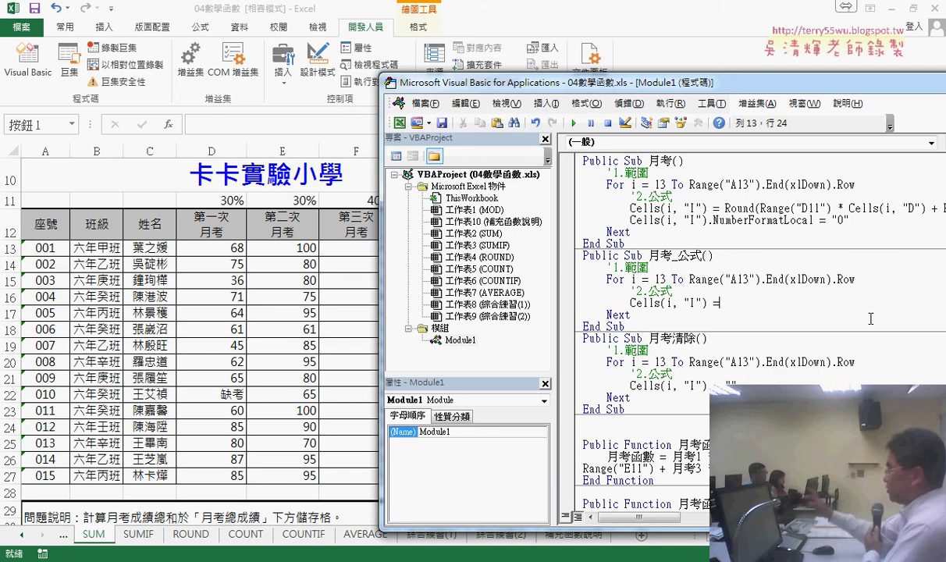
type("\"\"")
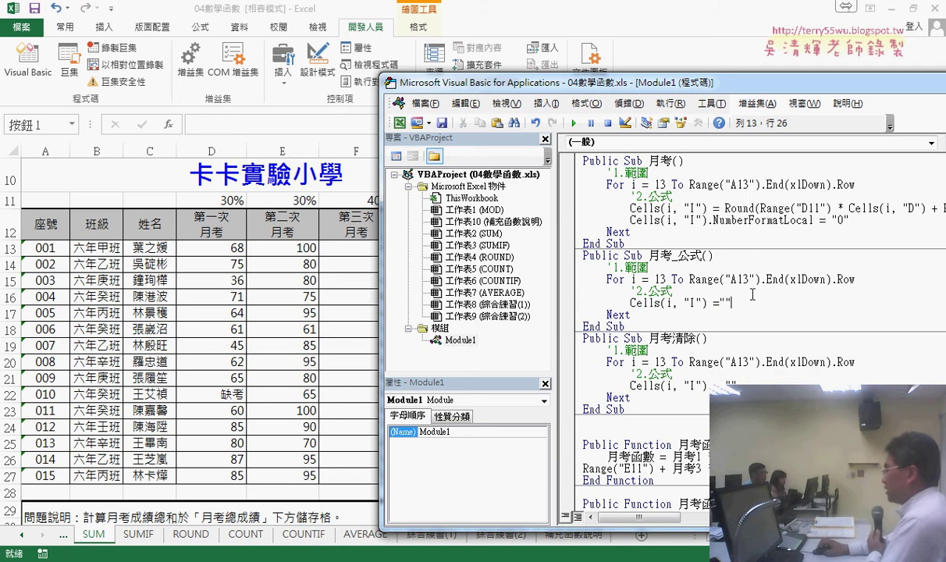
left_click_drag(726, 303, 720, 303)
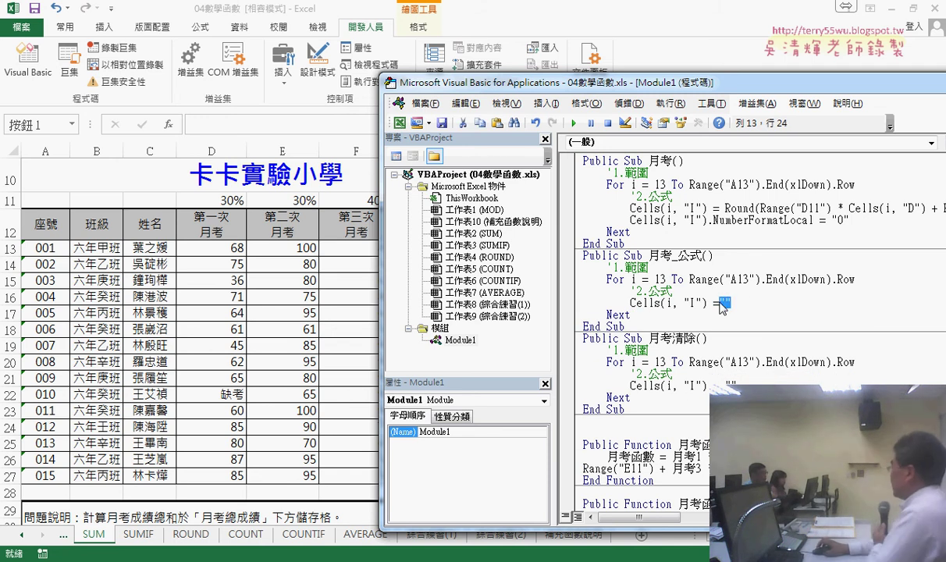
left_click_drag(552, 190, 501, 190)
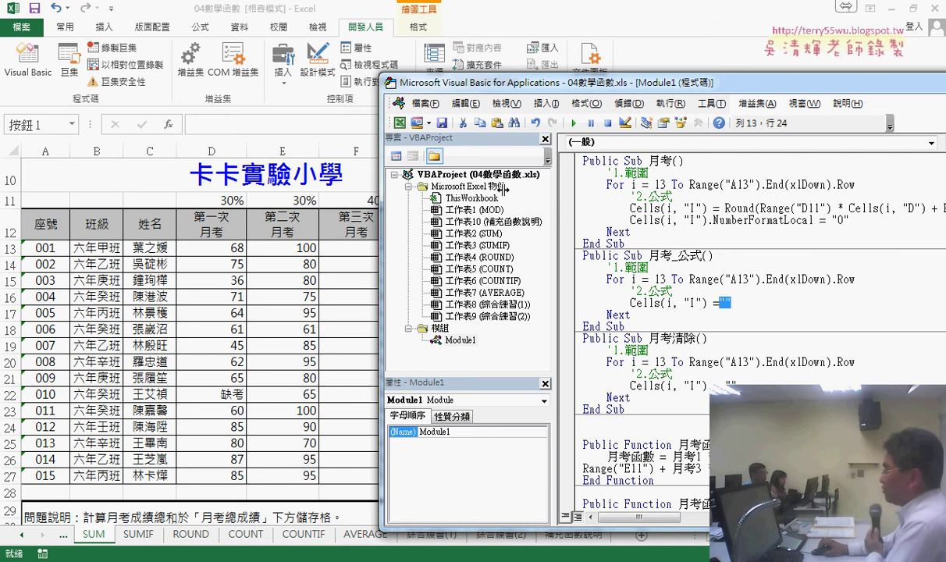
left_click_drag(540, 89, 722, 89)
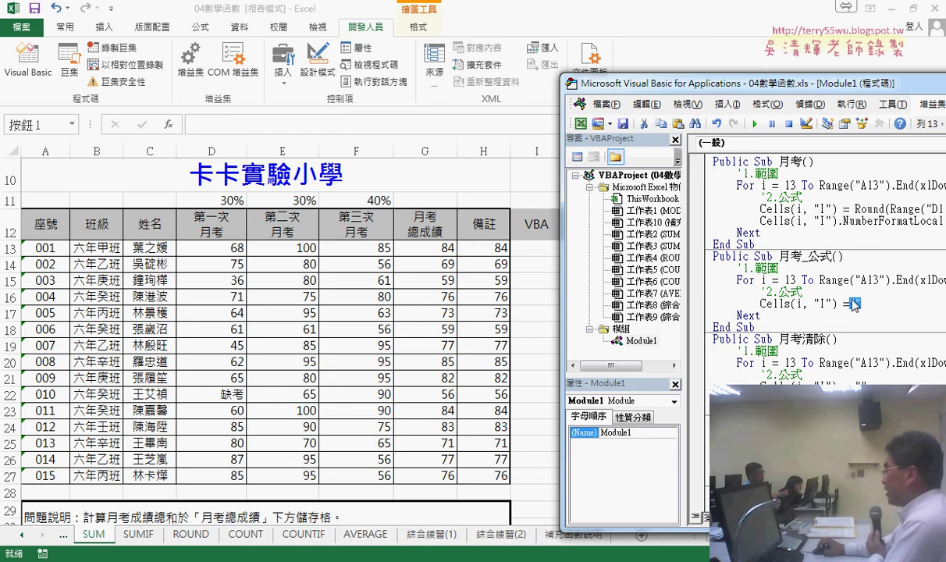
Step: Copy H13's SUMPRODUCT formula text from the formula bar, cancel the edit, and return to the VBA editor
left_click(494, 252)
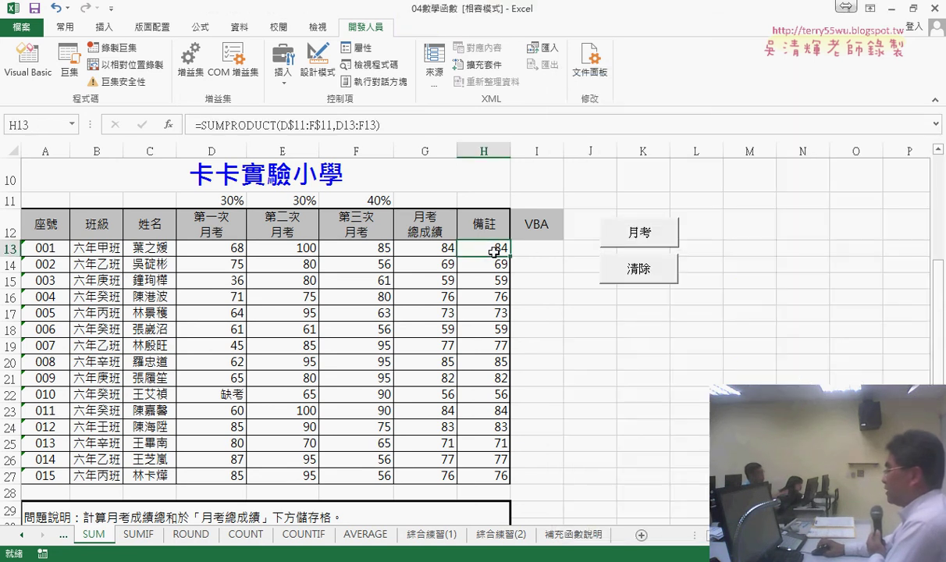
left_click(401, 139)
right_click(231, 139)
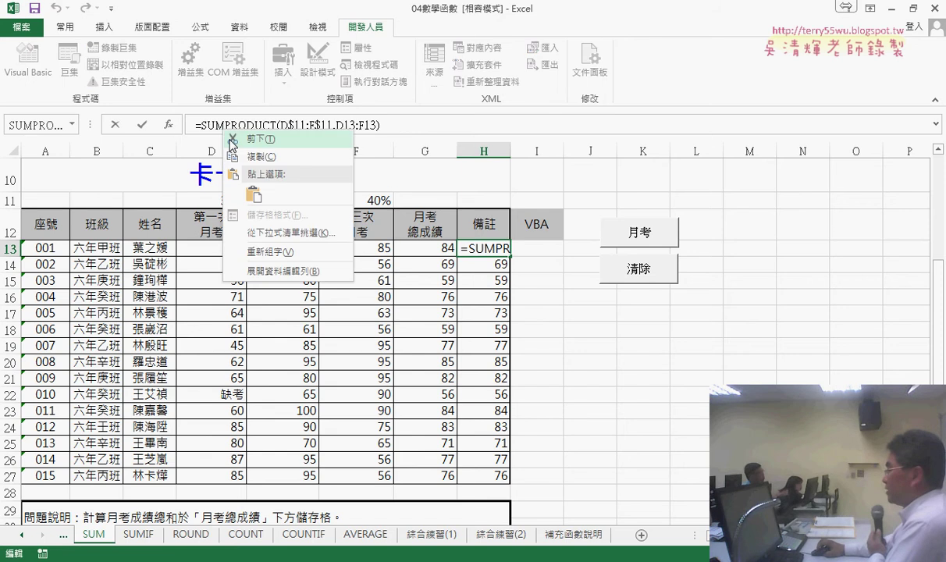
left_click(250, 159)
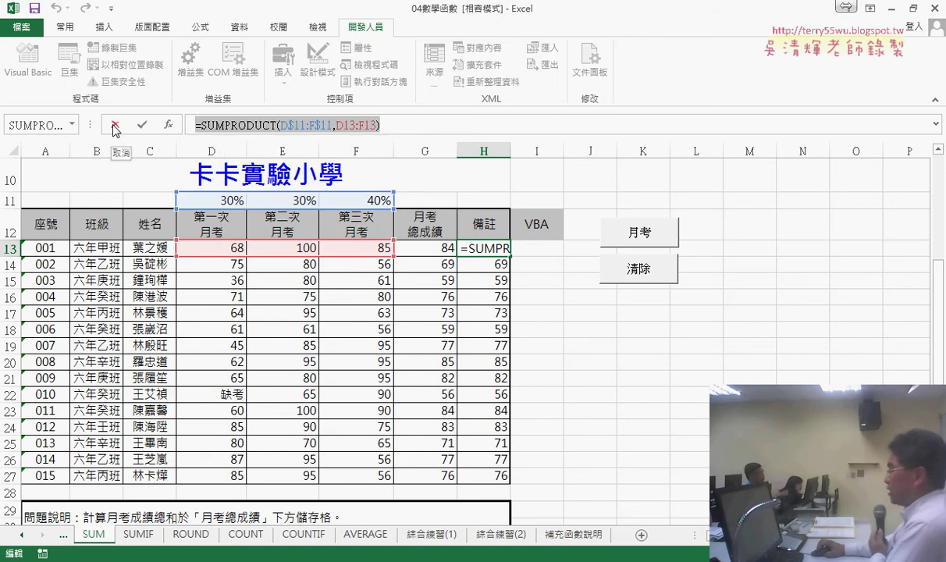
left_click(312, 512)
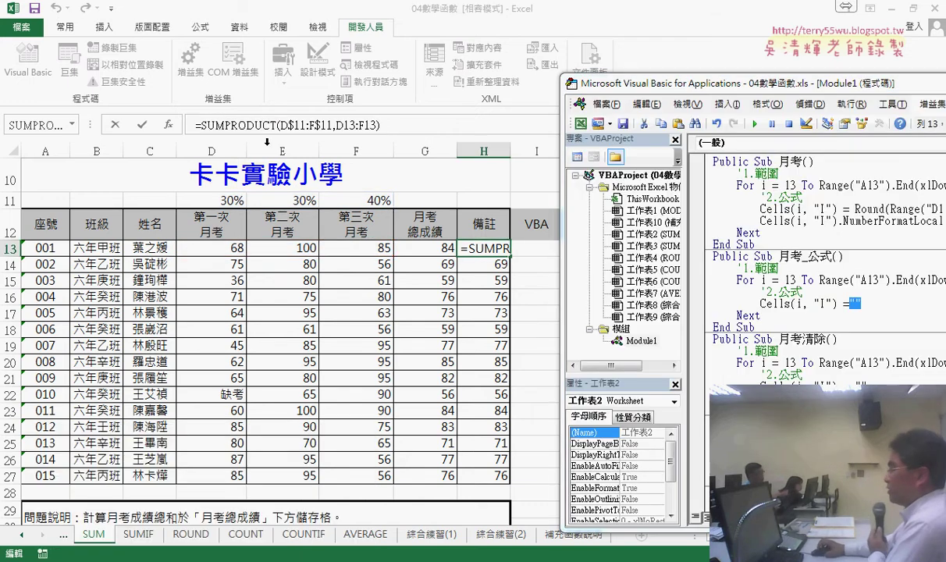
left_click(116, 125)
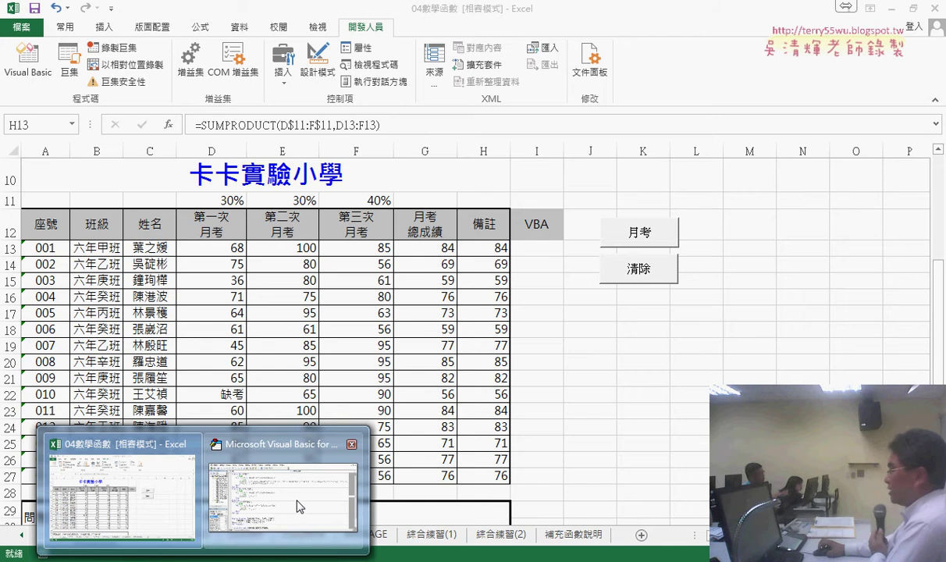
left_click(283, 473)
left_click_drag(812, 83, 428, 54)
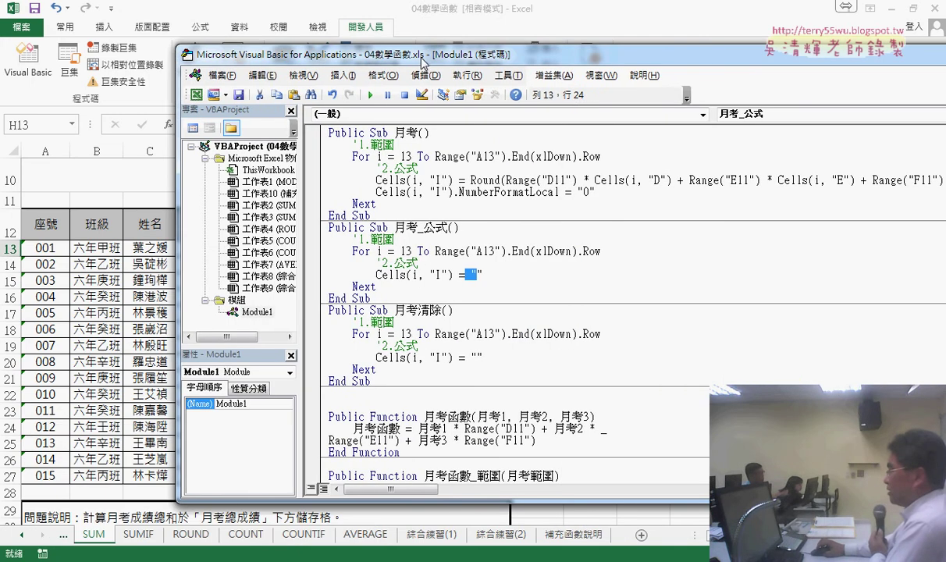
left_click(479, 275)
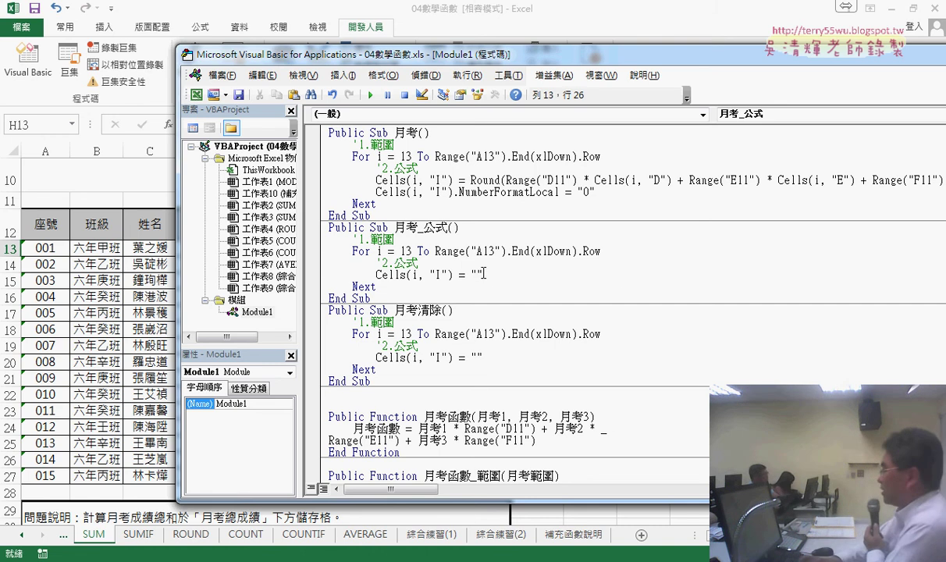
Step: Paste =SUMPRODUCT(D$11:F$11,D13:F13) into 月考_公式's quotes and run it, filling column I with 84
type("=SUMPRODUCT(D$11:F$11,D13:F13)")
left_click(674, 378)
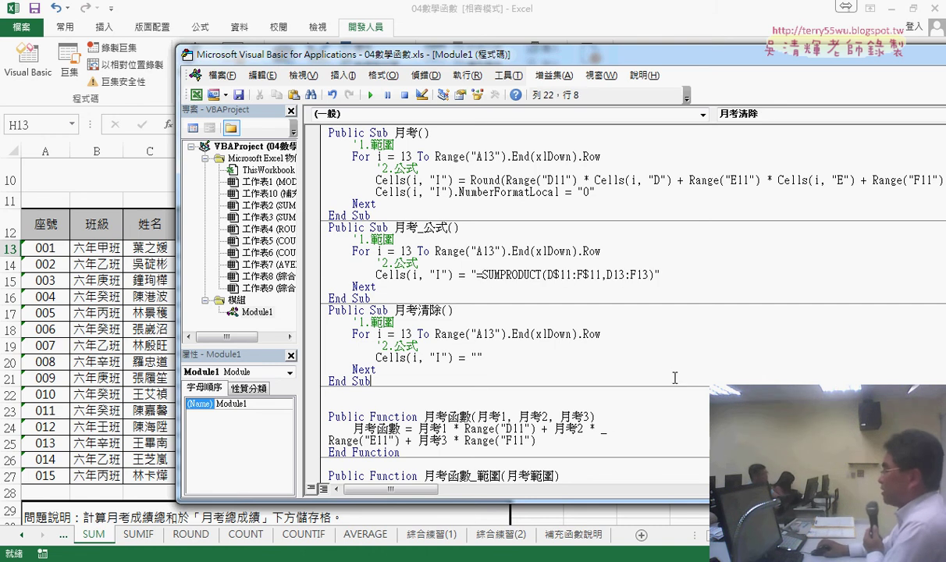
left_click_drag(533, 67, 910, 66)
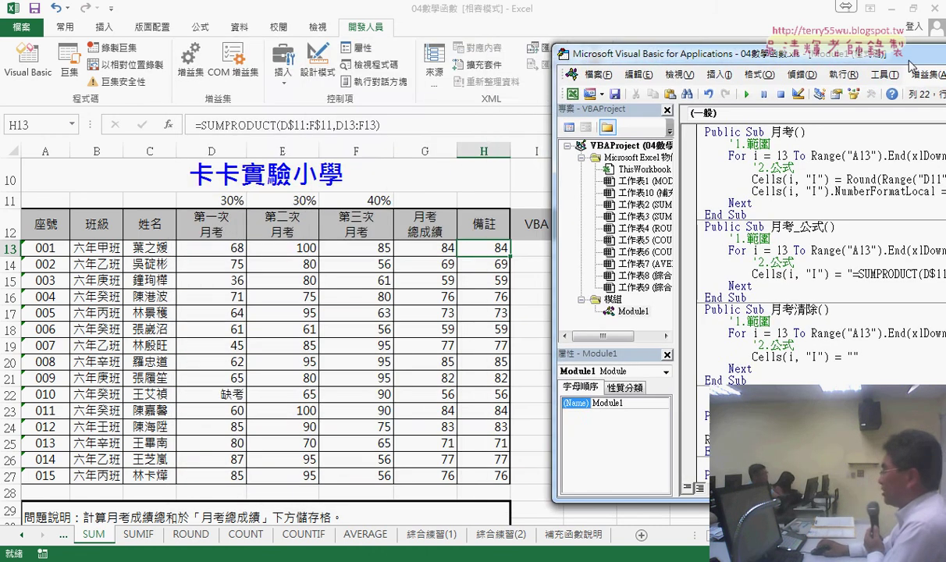
left_click_drag(755, 67, 800, 71)
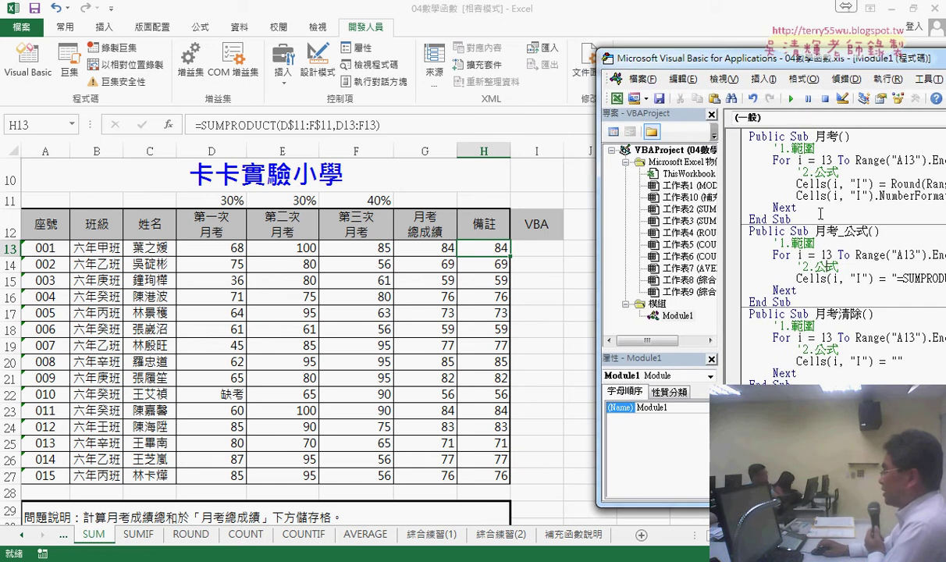
left_click(790, 98)
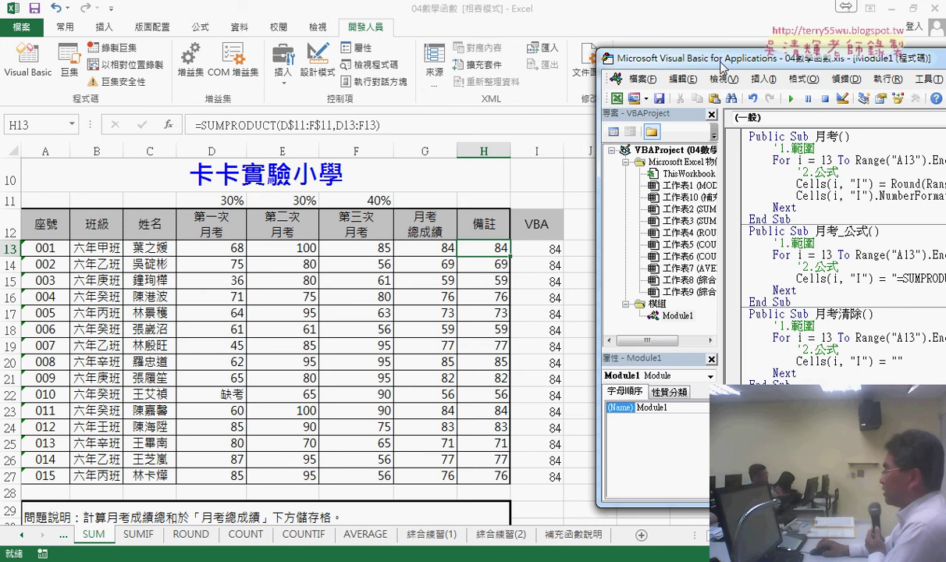
left_click_drag(683, 60, 234, 52)
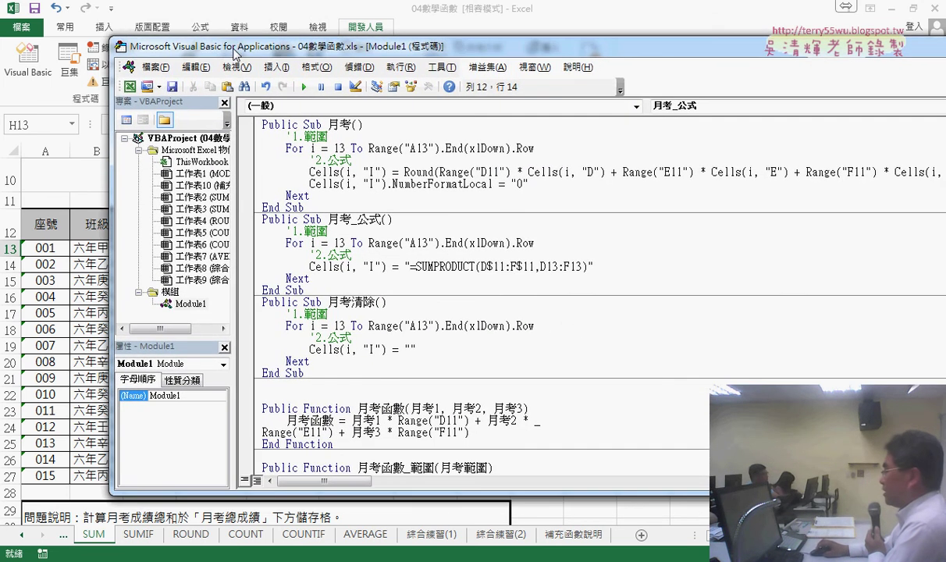
Step: Replace the 13 in D13 with the row snippet " & i & "
left_click_drag(546, 267, 584, 266)
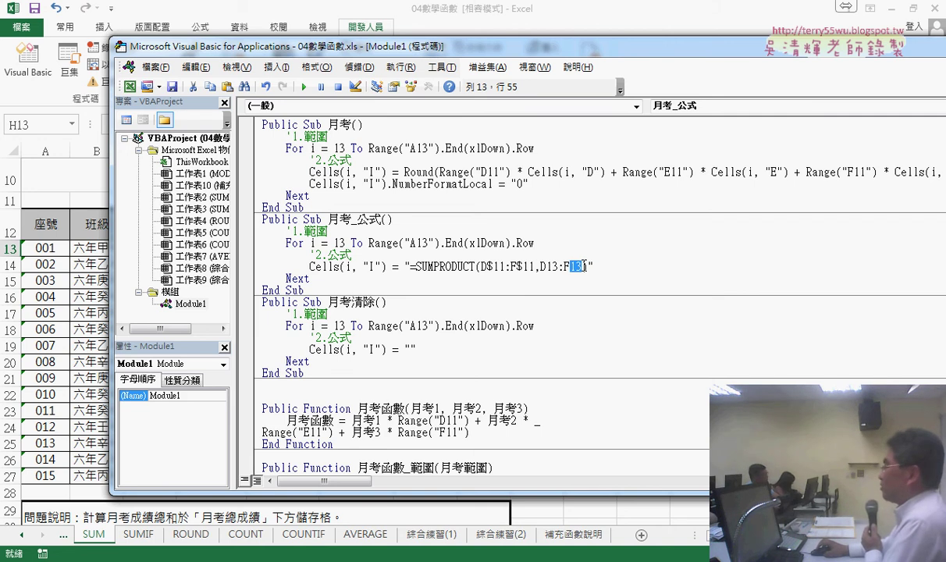
left_click_drag(547, 266, 559, 266)
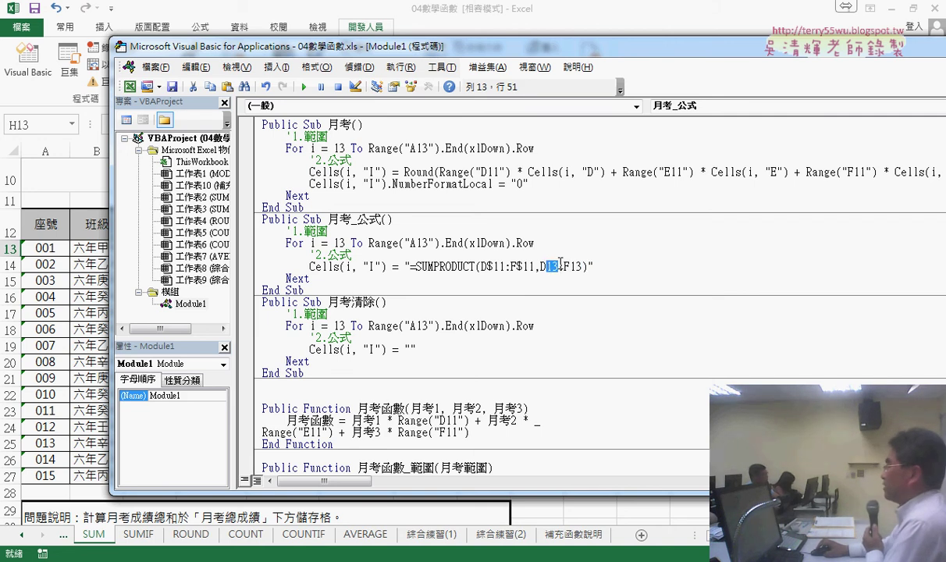
type("\"")
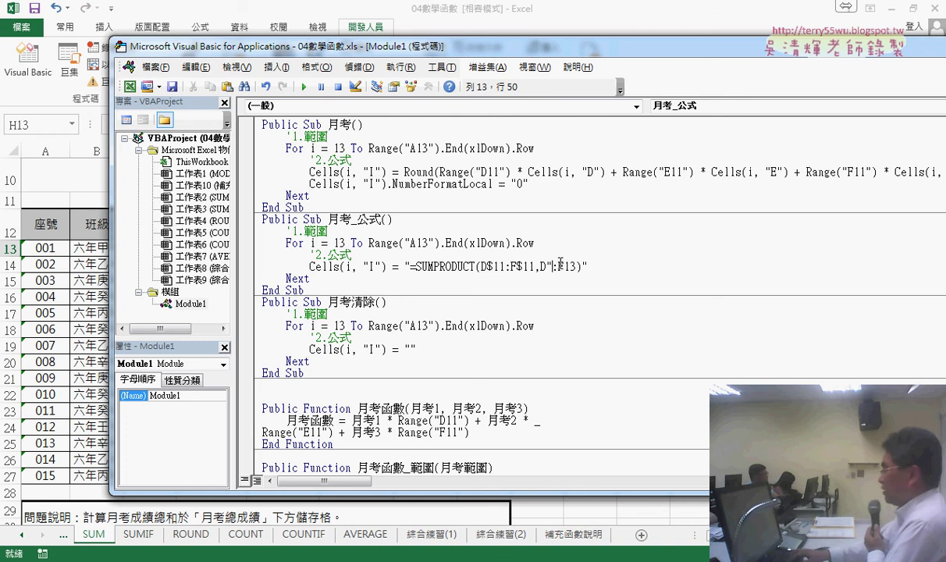
type("&")
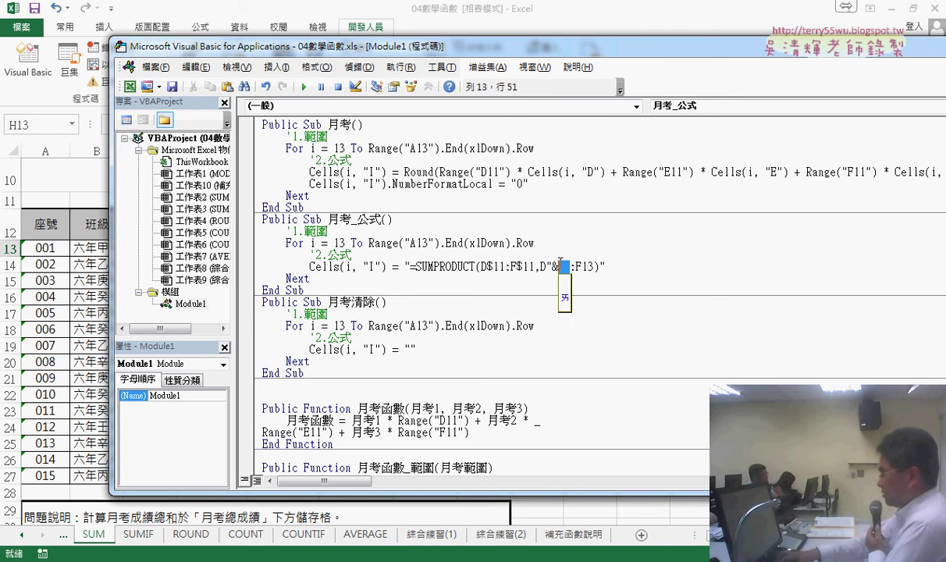
type("i&\"")
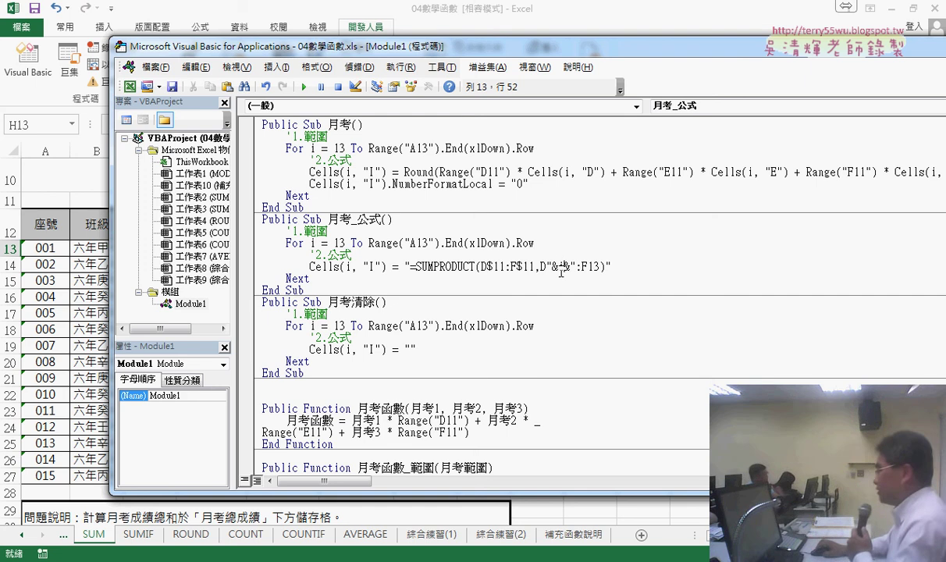
left_click(554, 268)
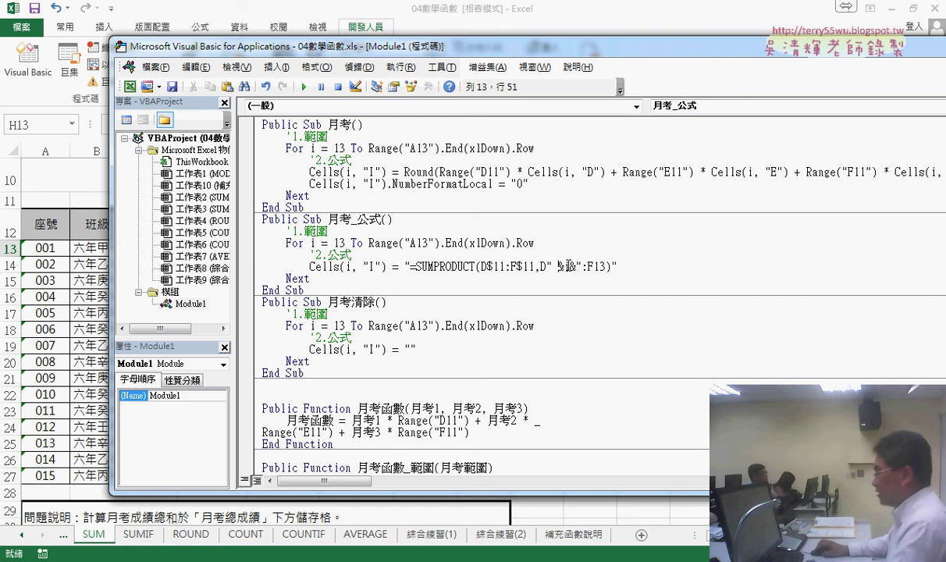
type("i")
left_click(563, 267)
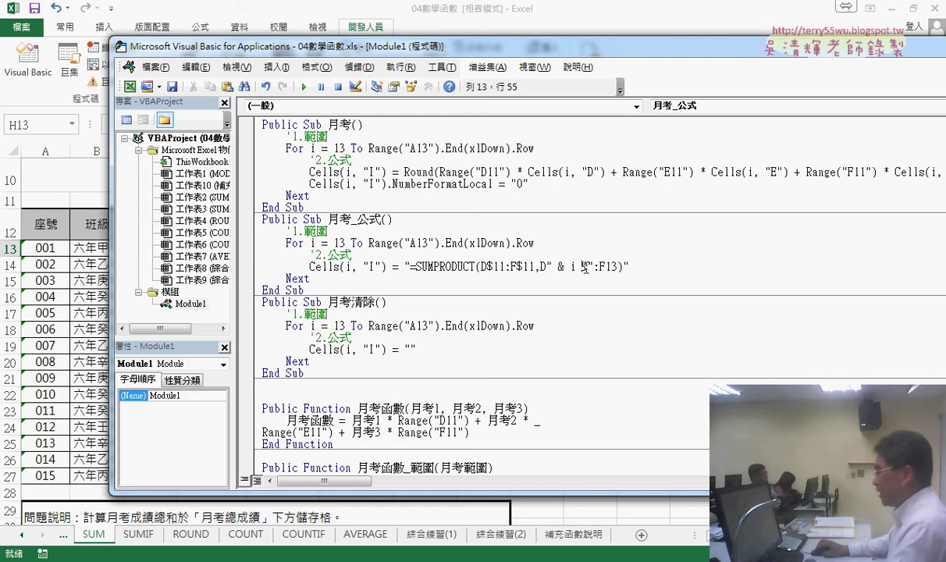
type("&")
left_click(587, 267)
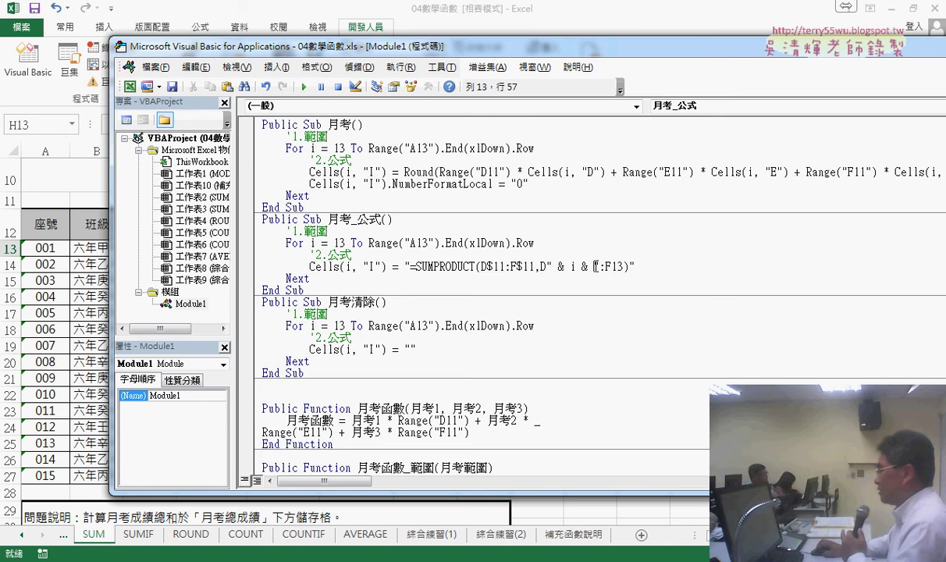
Step: Copy the " & i & " snippet and paste it over the 13 in F13
left_click_drag(599, 267, 547, 267)
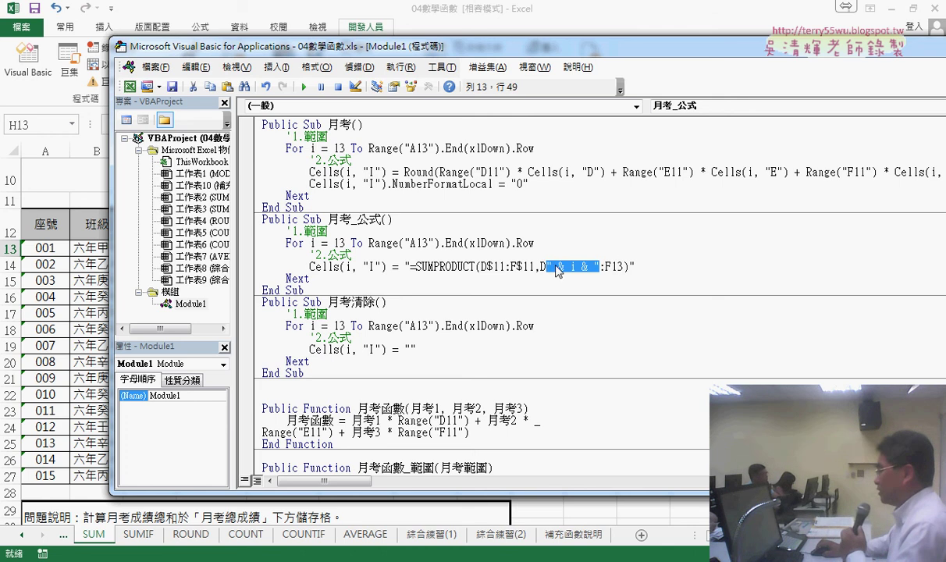
right_click(556, 271)
left_click(559, 278)
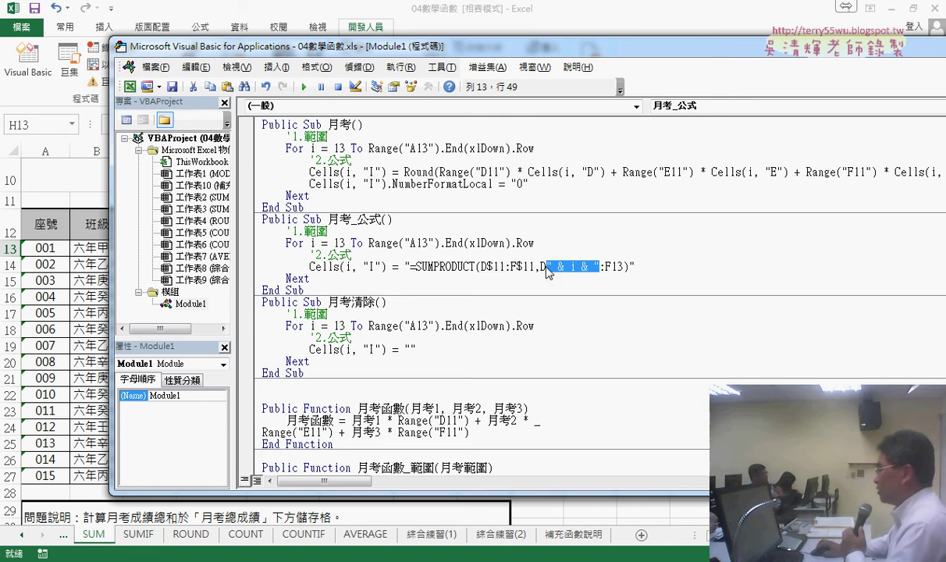
left_click_drag(612, 267, 625, 267)
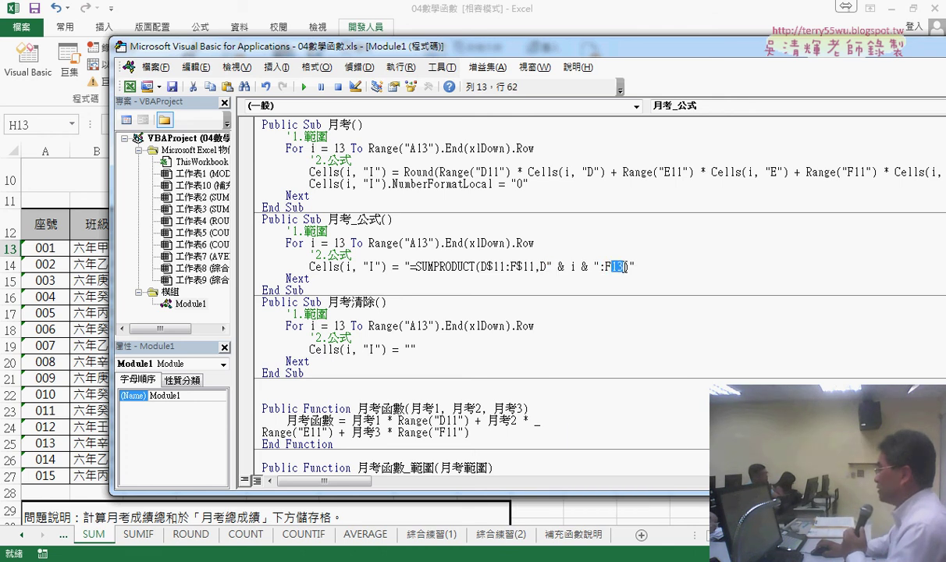
right_click(616, 271)
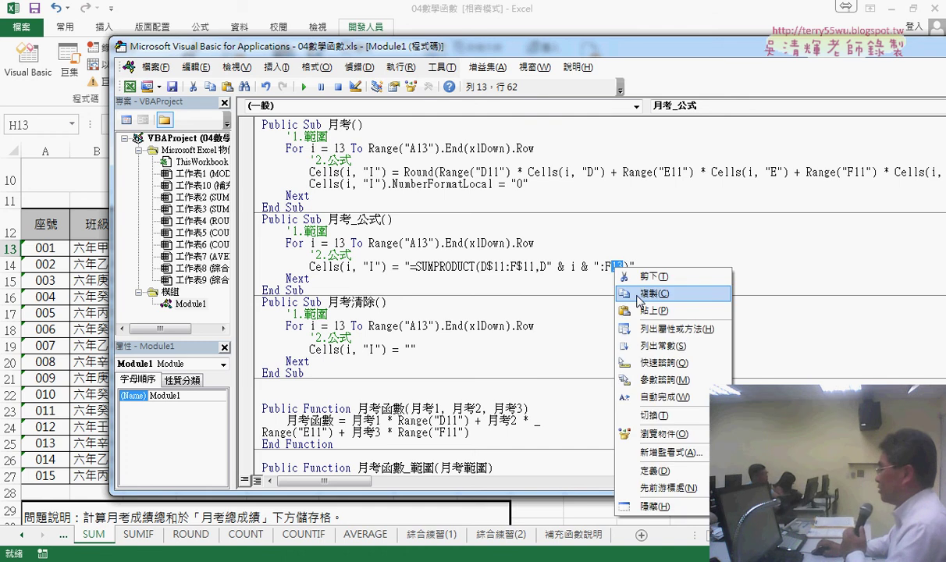
left_click(632, 310)
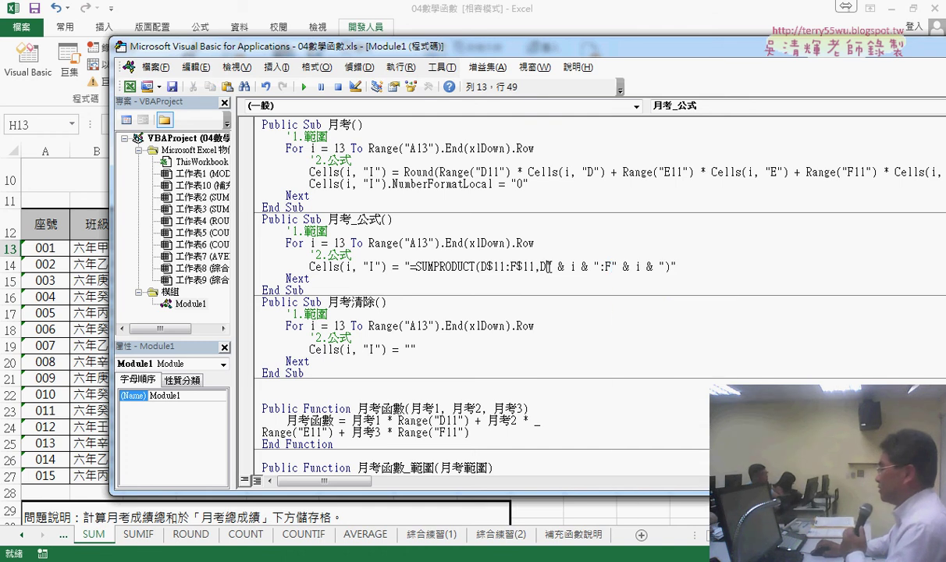
left_click_drag(549, 267, 600, 268)
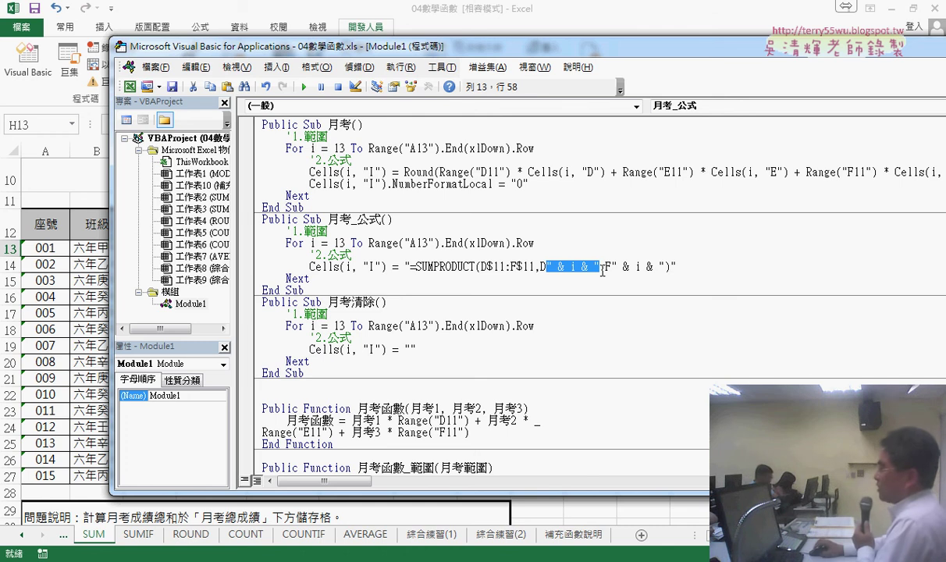
Step: Rerun 月考_公式 so column I shows each row's own total (84, 69, 59, 76…)
left_click_drag(415, 52, 883, 72)
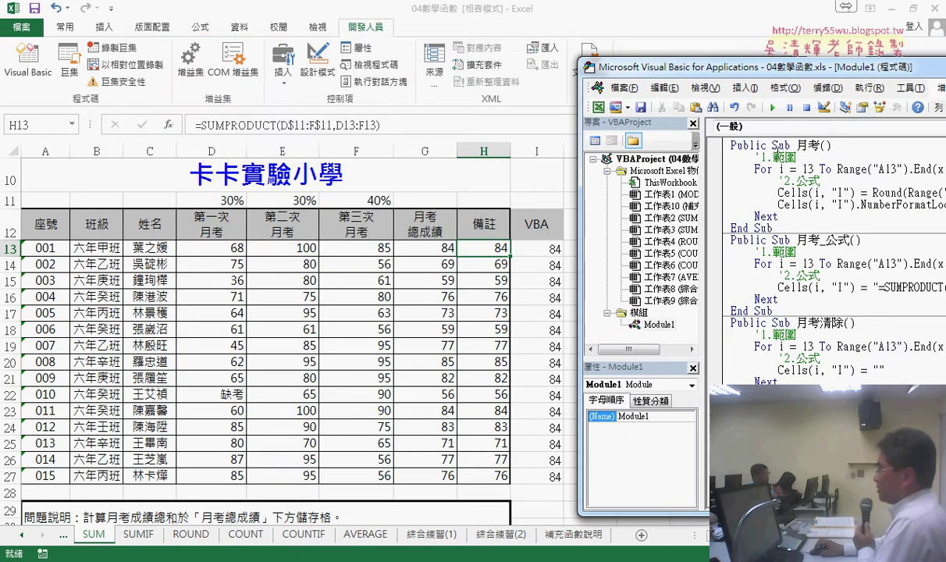
left_click(810, 264)
left_click(773, 107)
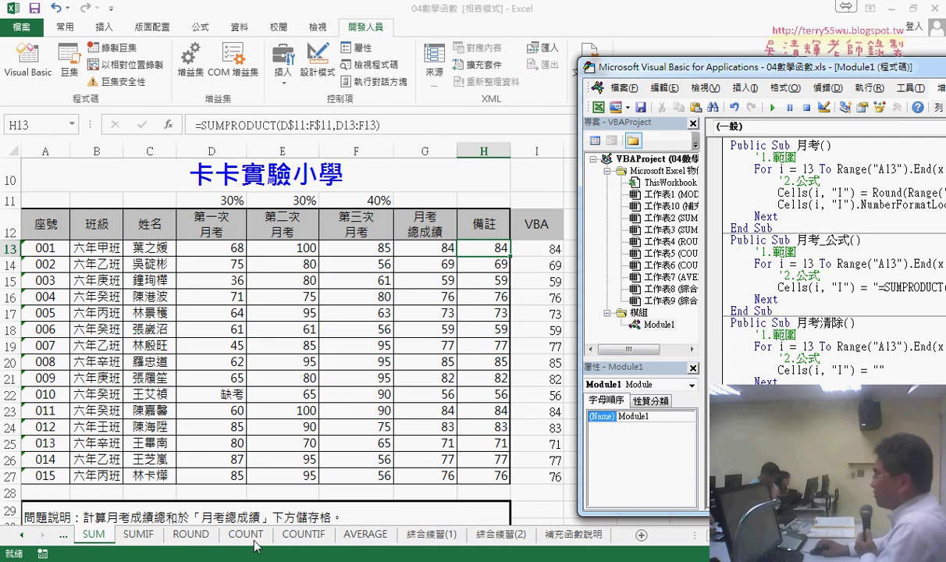
Step: Highlight the macro name and SUMPRODUCT string, trying the row snippet replaced with i, then undoing it
left_click_drag(578, 58, 110, 49)
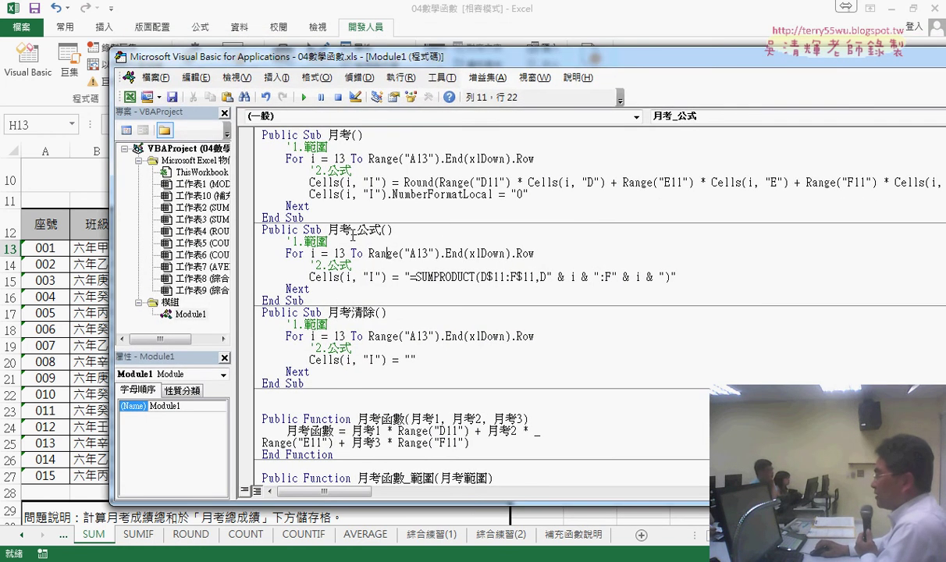
left_click_drag(329, 229, 381, 231)
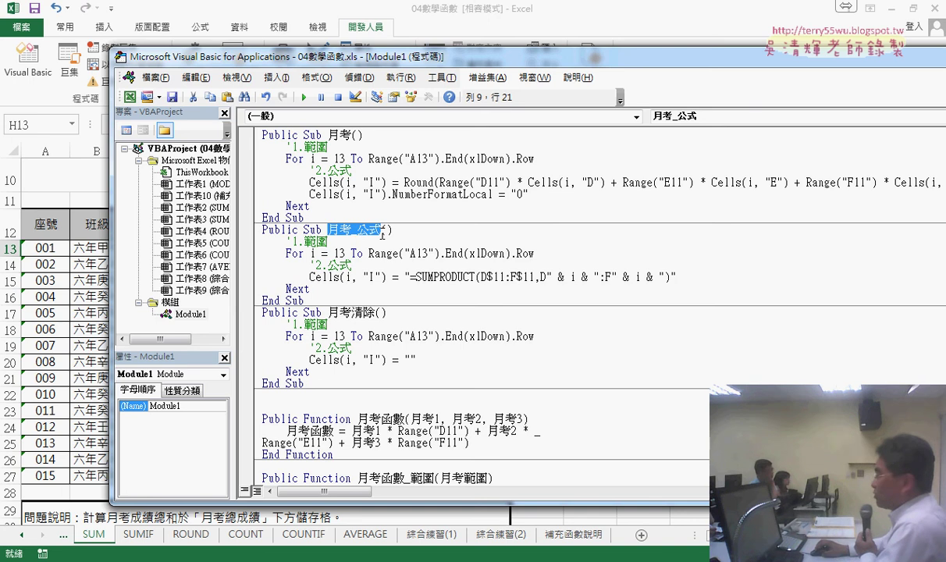
left_click_drag(409, 276, 672, 277)
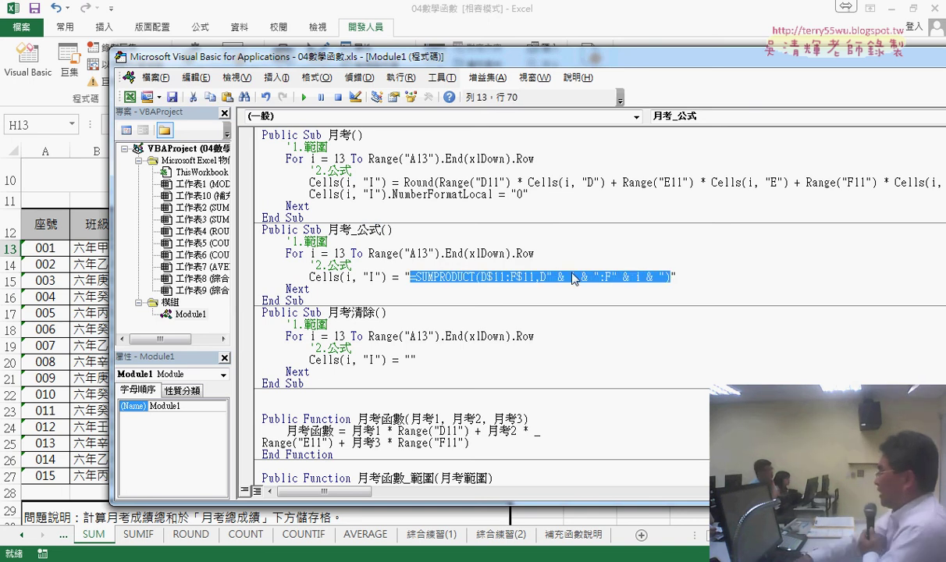
key("Right")
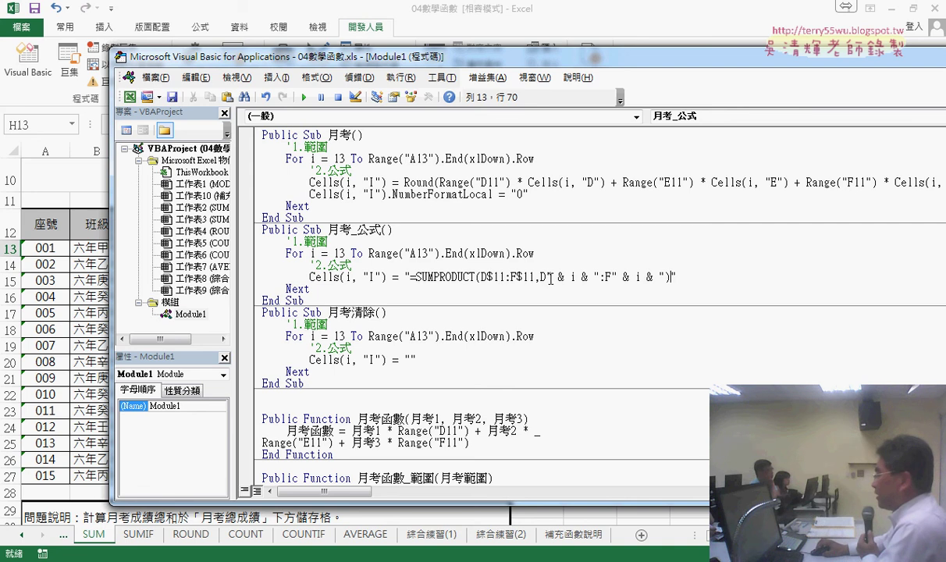
left_click_drag(548, 276, 601, 277)
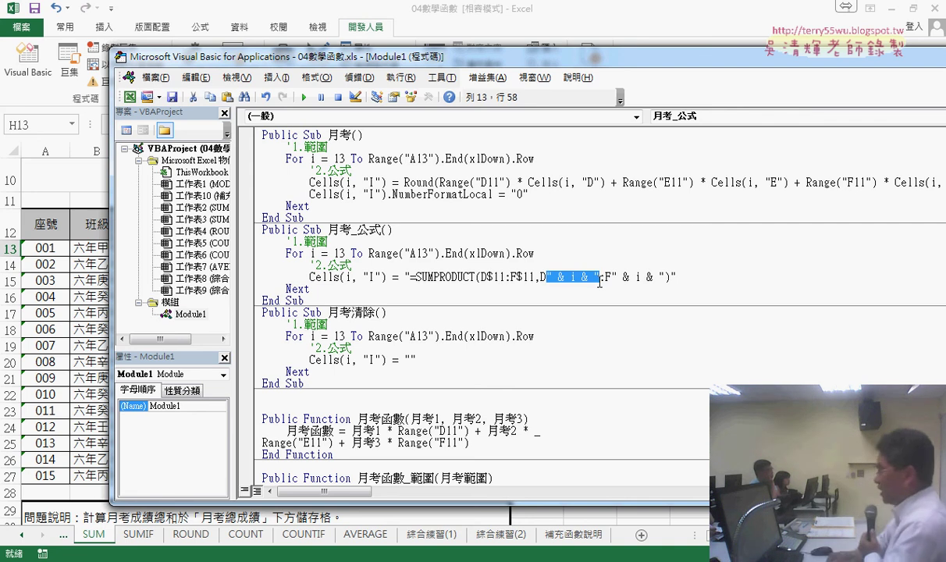
type("i")
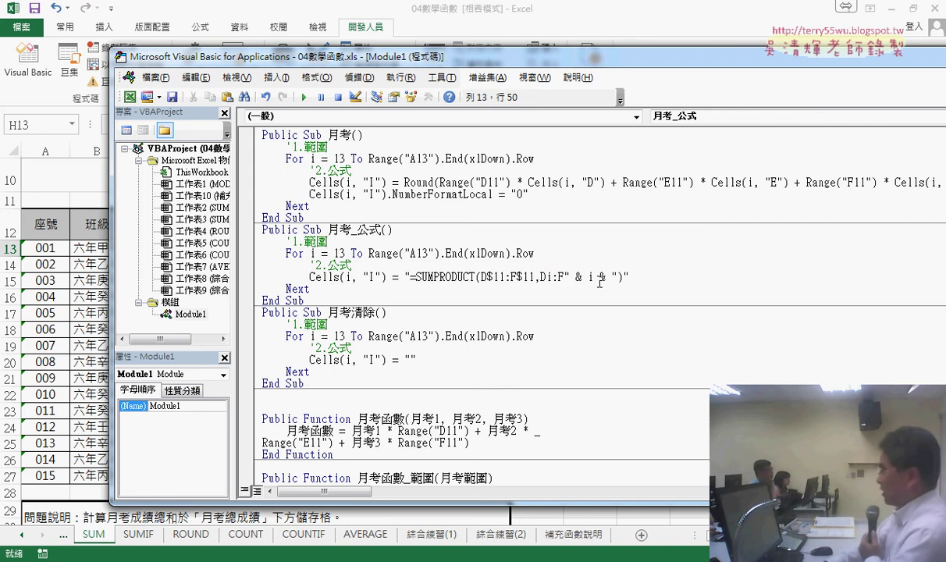
key("ctrl+z")
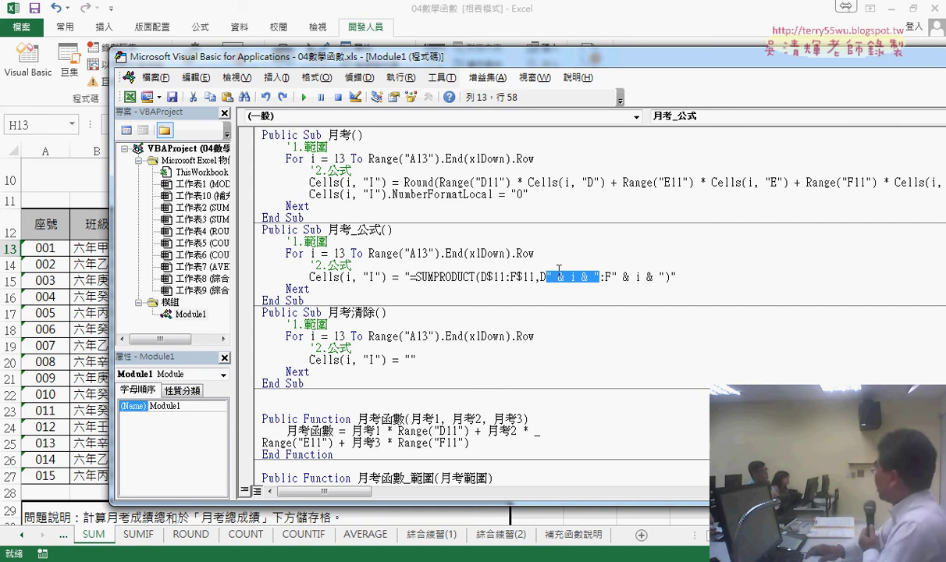
key("Right")
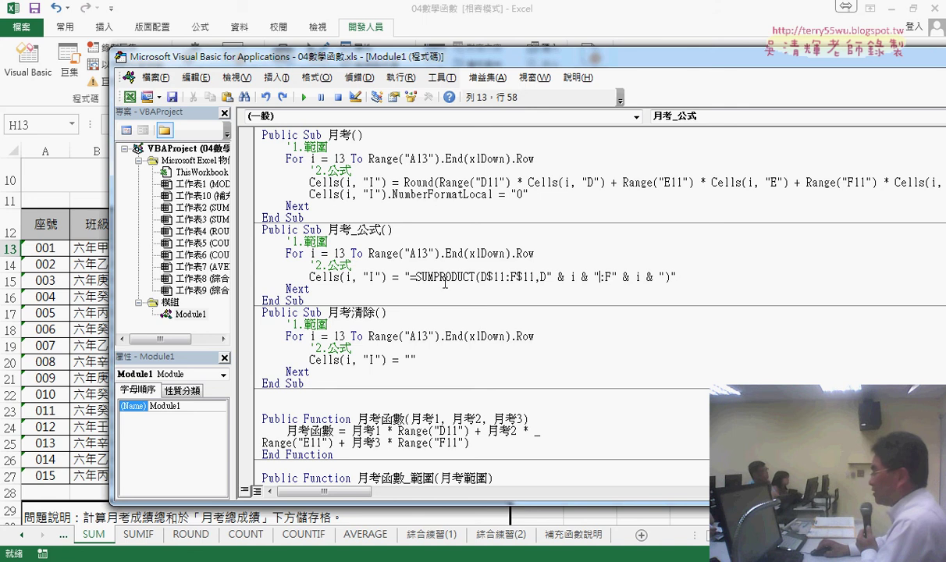
Step: Point out the fixed formula start and joining ampersand, select the whole Sub, and return to the worksheet
left_click_drag(407, 276, 552, 274)
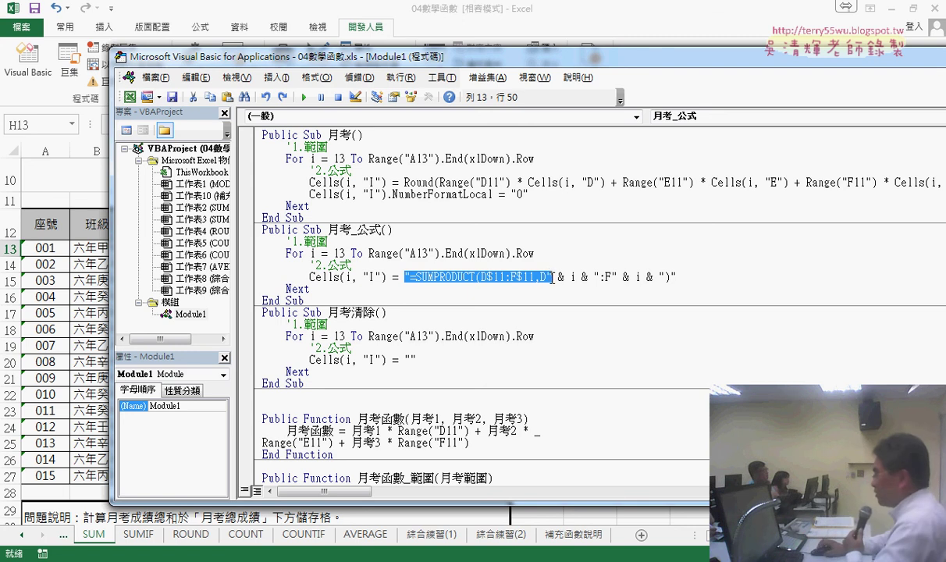
left_click(558, 277)
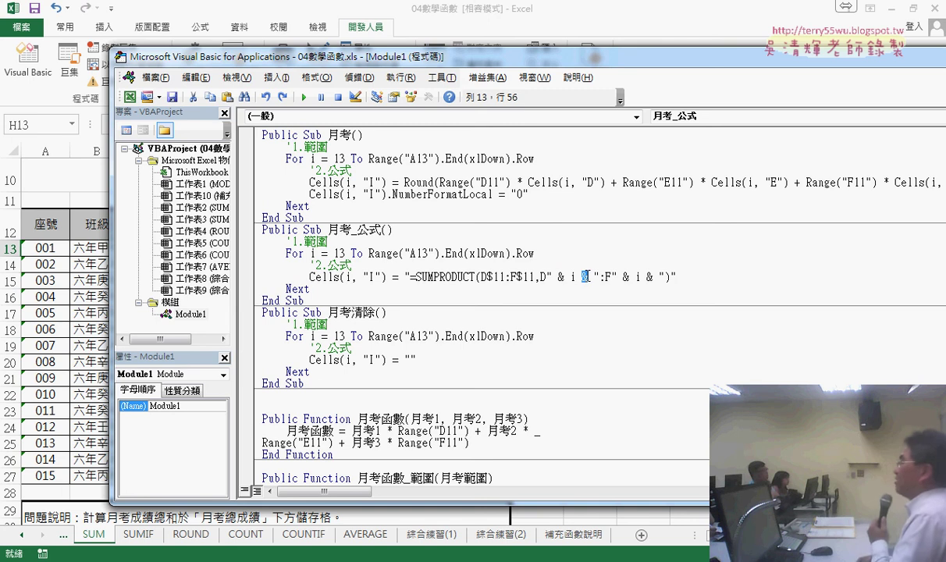
left_click(585, 277)
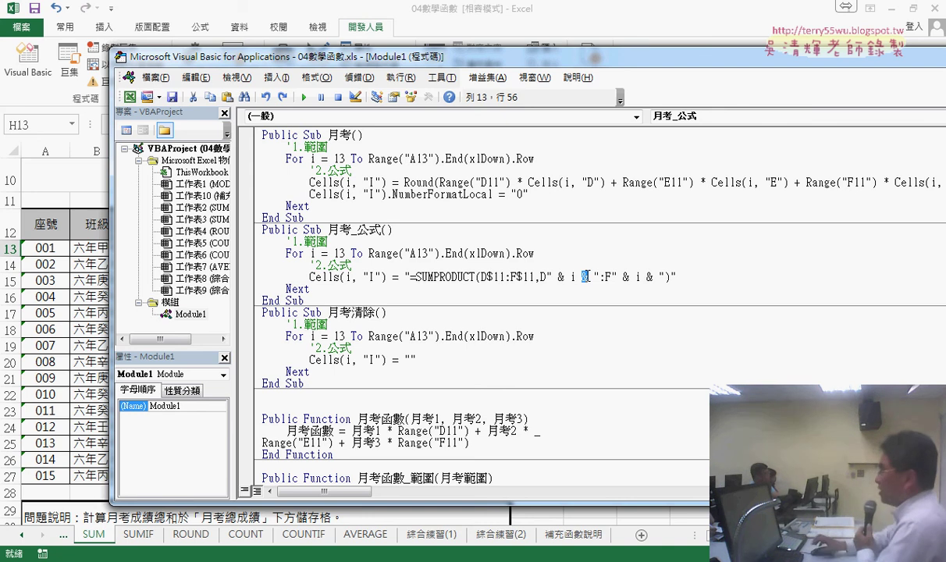
left_click(373, 293)
left_click_drag(337, 300, 252, 227)
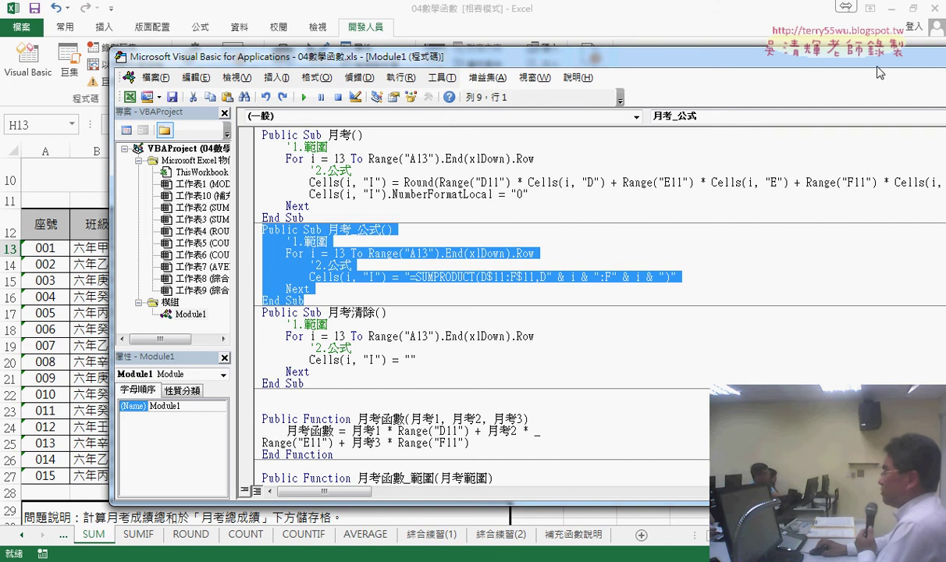
left_click_drag(827, 61, 726, 61)
left_click(829, 61)
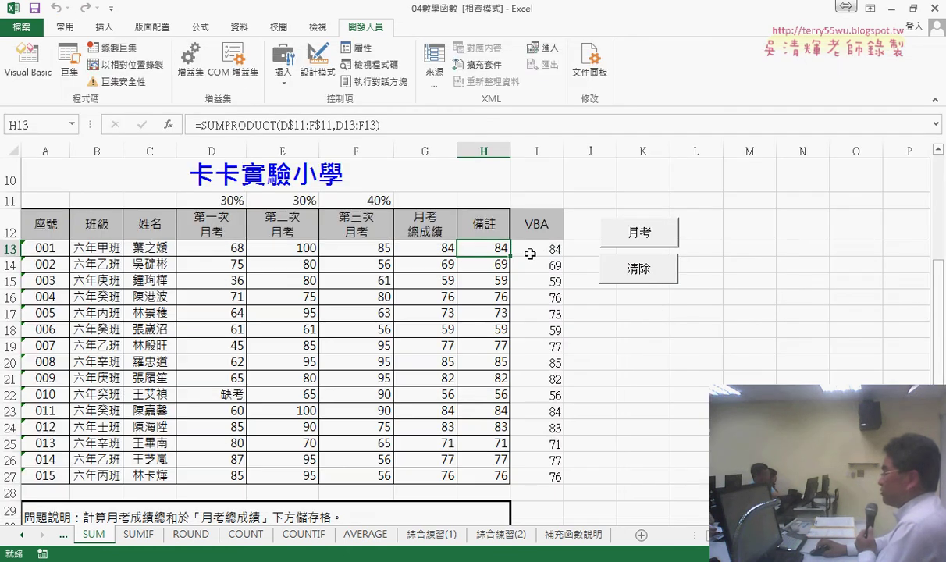
Step: Clear the VBA column and pick the User Defined function 月考函數 for cell I13
left_click(609, 265)
left_click(544, 250)
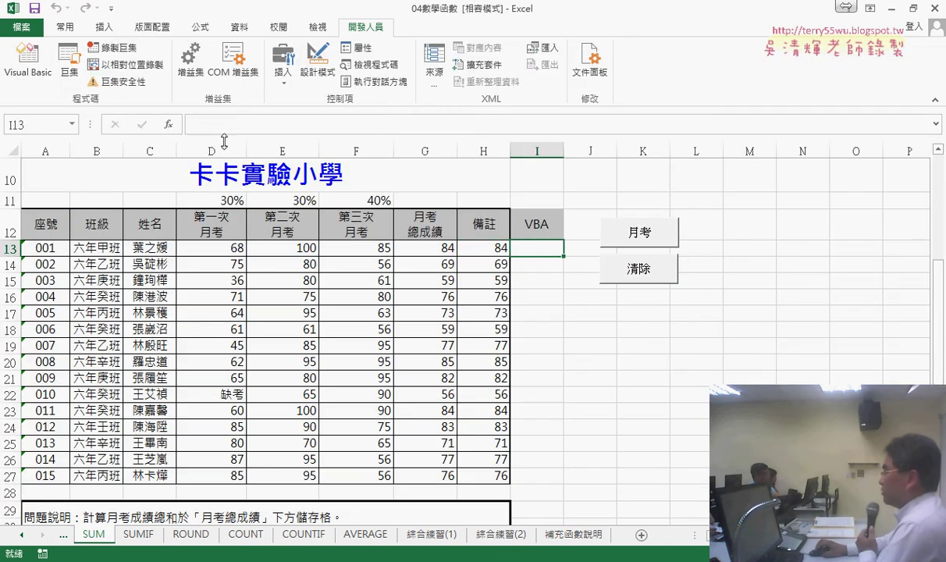
left_click(169, 125)
left_click_drag(552, 251, 565, 135)
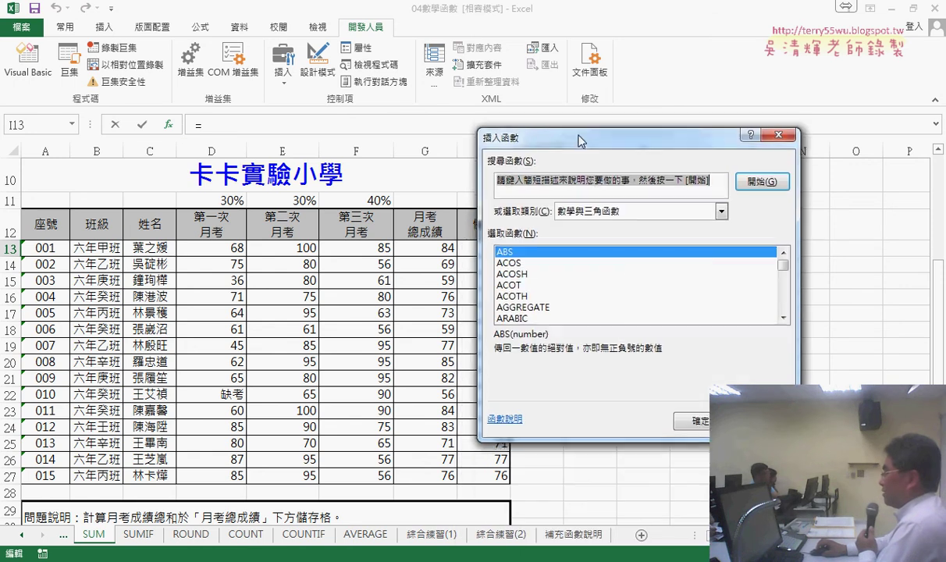
left_click(586, 208)
left_click(604, 344)
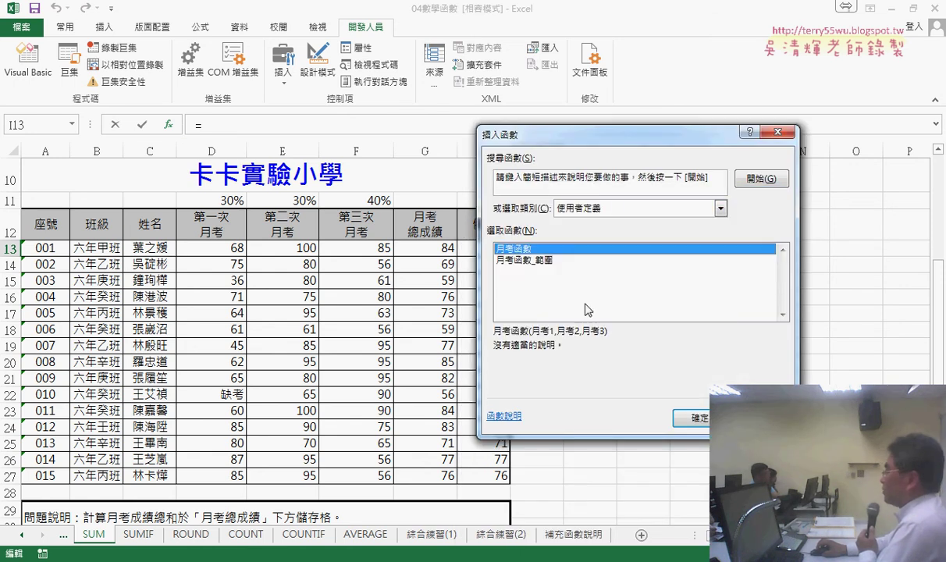
left_click(536, 262)
left_click(542, 249)
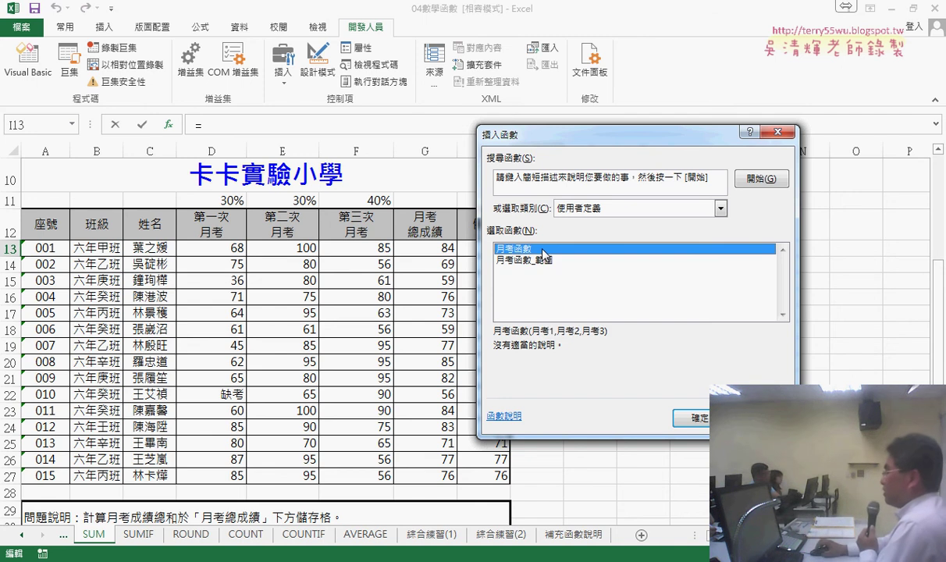
left_click(551, 260)
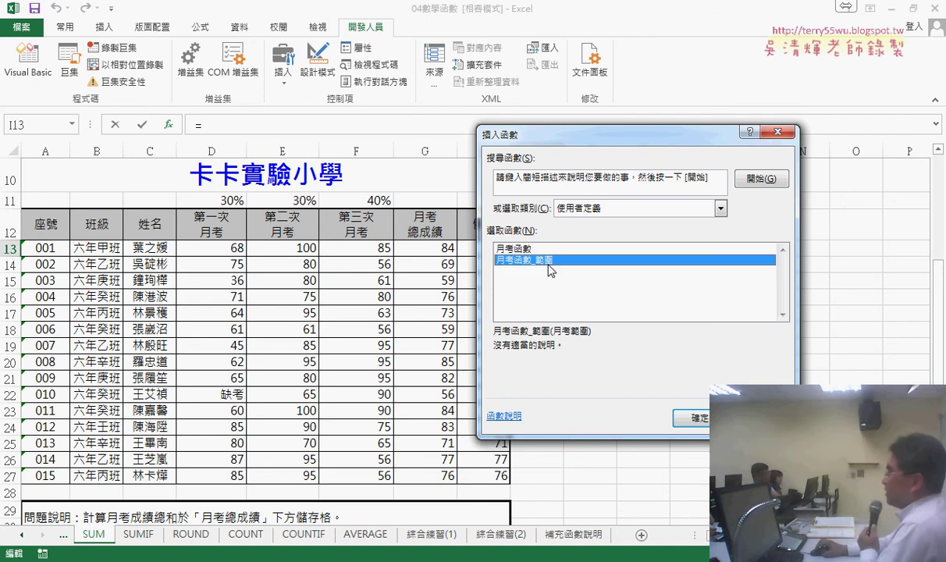
double_click(553, 249)
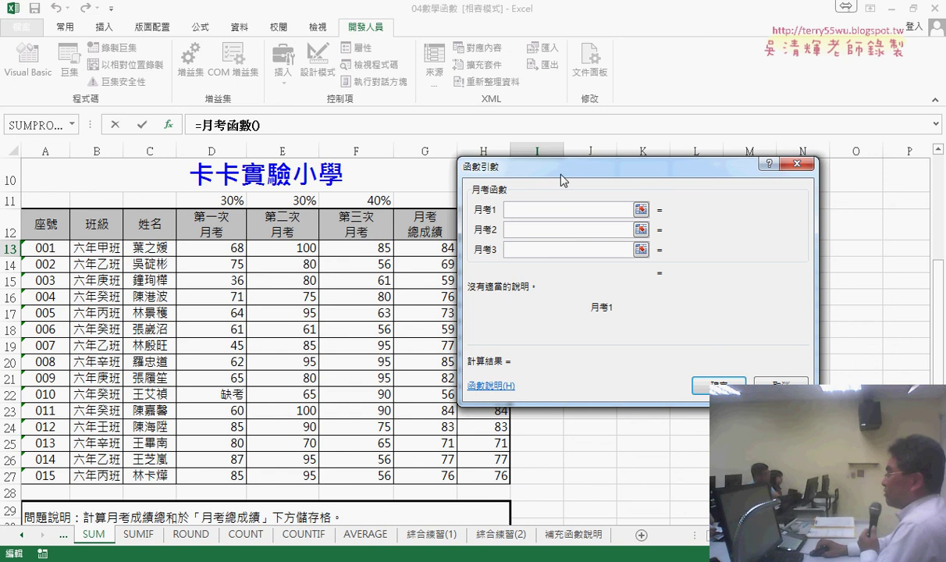
Step: Enter =月考函數(D13,E13,F13) in I13 and fill it down to row 27
left_click(235, 248)
left_click(597, 231)
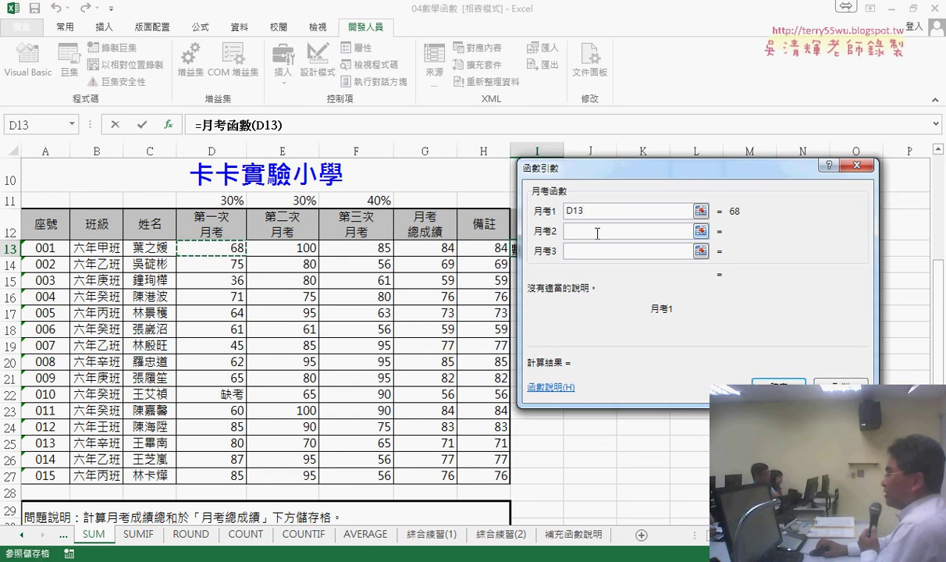
left_click(281, 246)
left_click(608, 250)
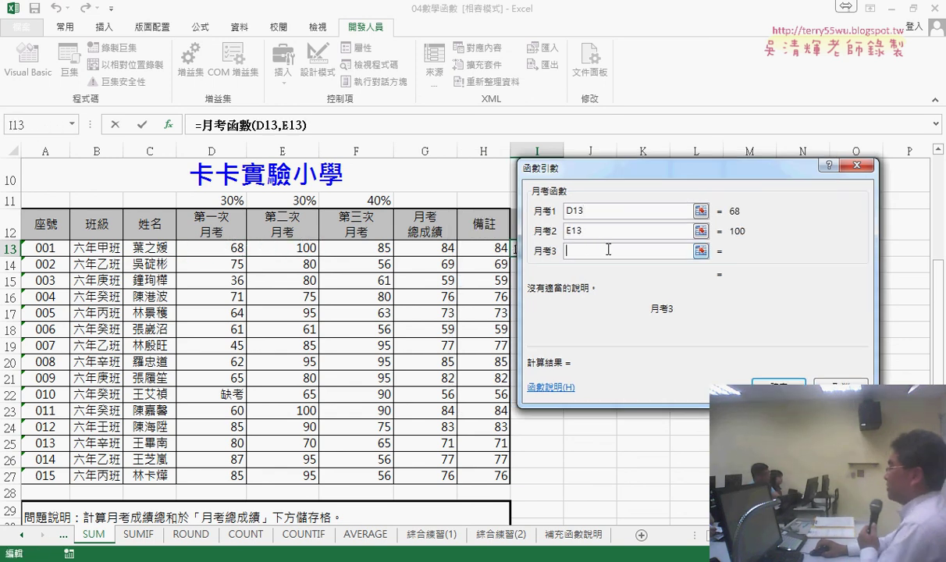
left_click(355, 249)
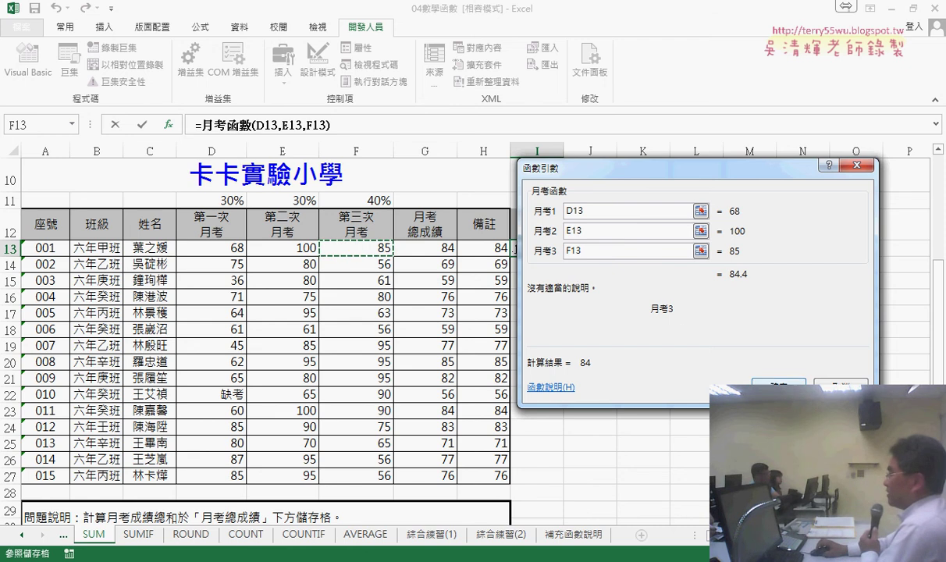
left_click(777, 384)
double_click(565, 258)
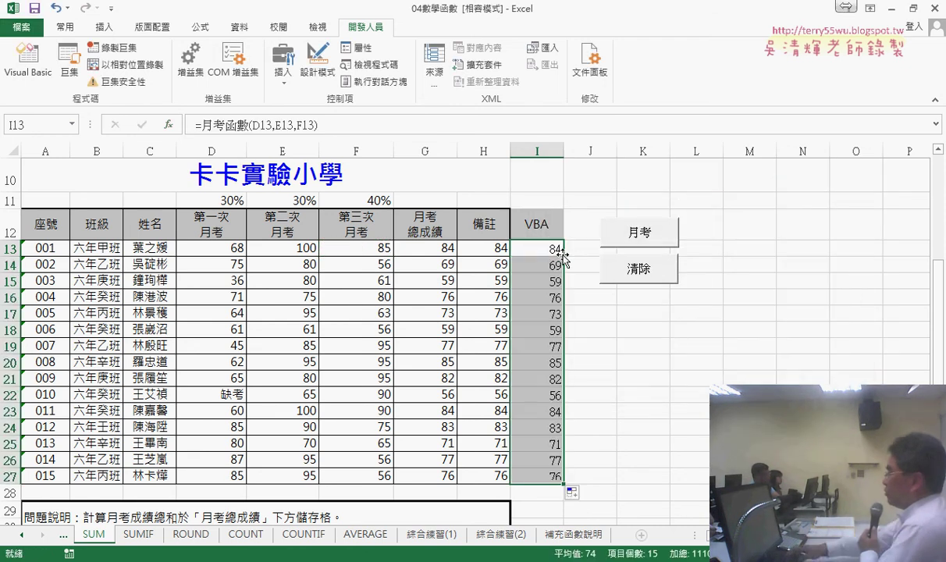
Step: Clear I13:I27 and enter =月考函數_範圍(D13:F13) in I13, returning 84
key("Delete")
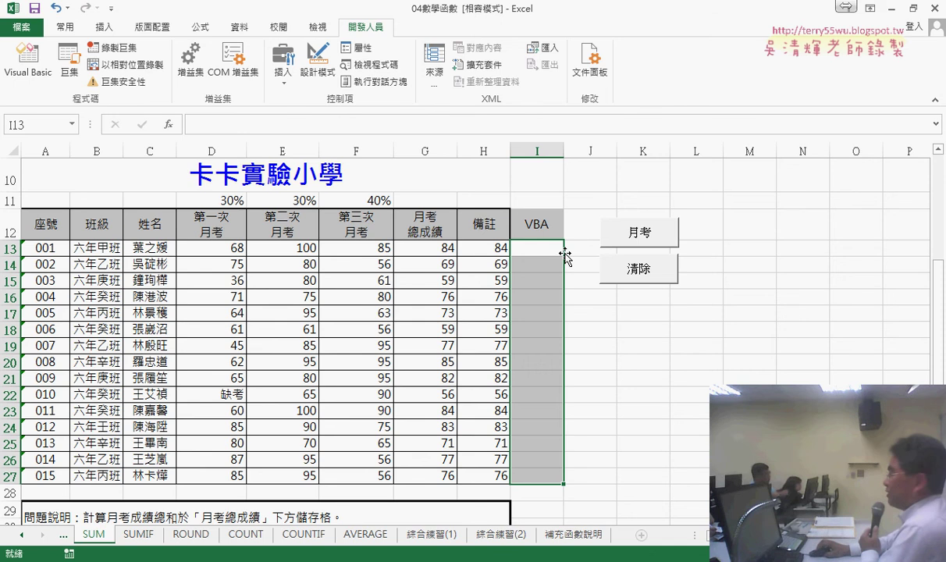
left_click(559, 249)
left_click(169, 124)
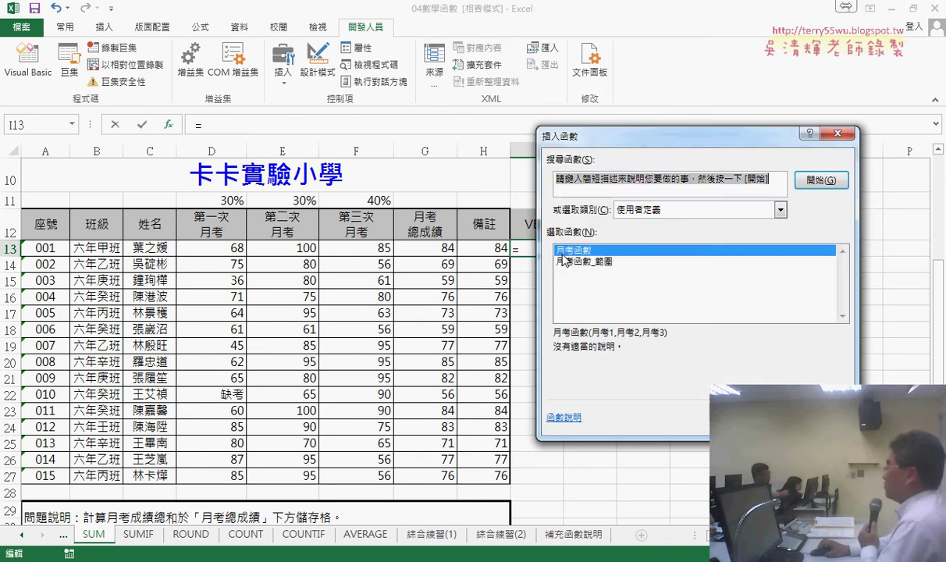
left_click(585, 263)
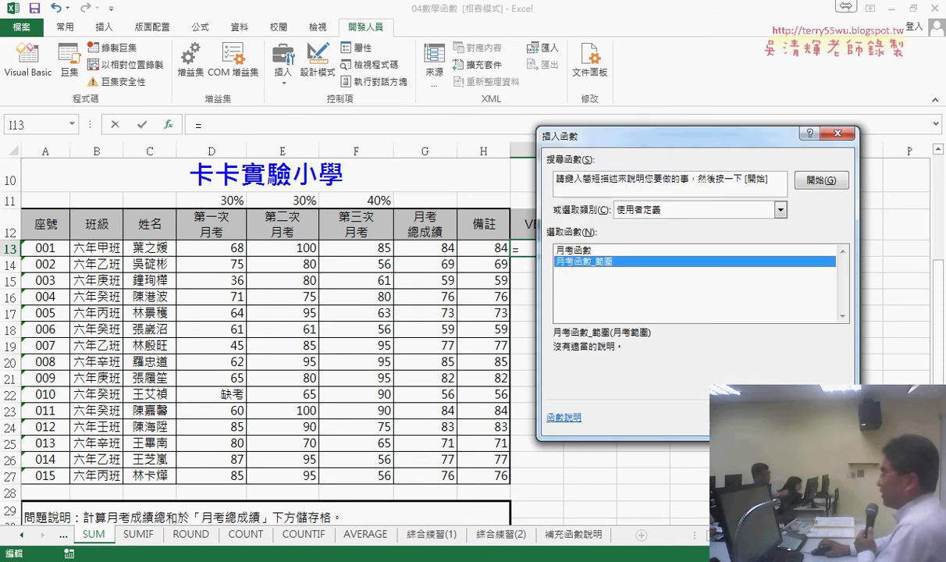
key("Return")
left_click_drag(223, 252, 355, 249)
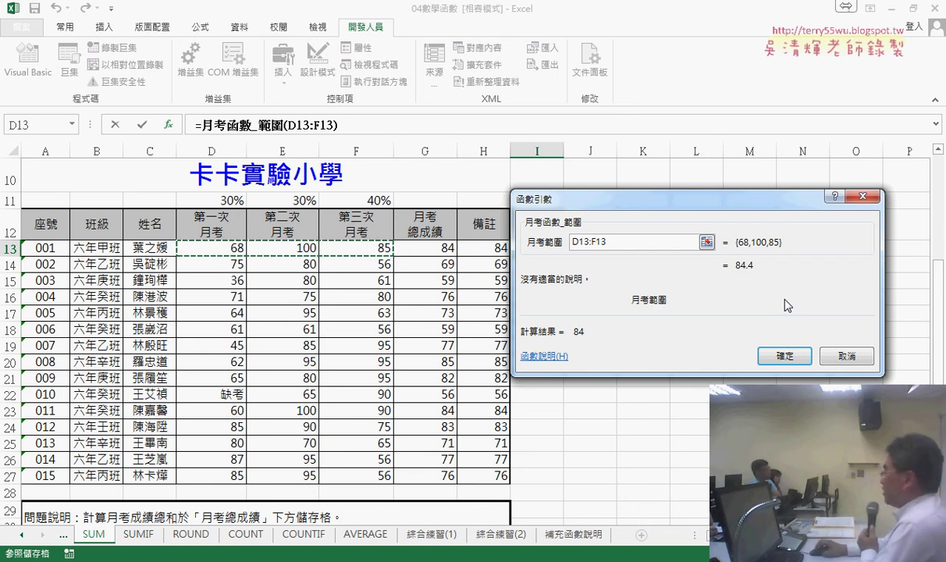
left_click_drag(653, 205, 703, 228)
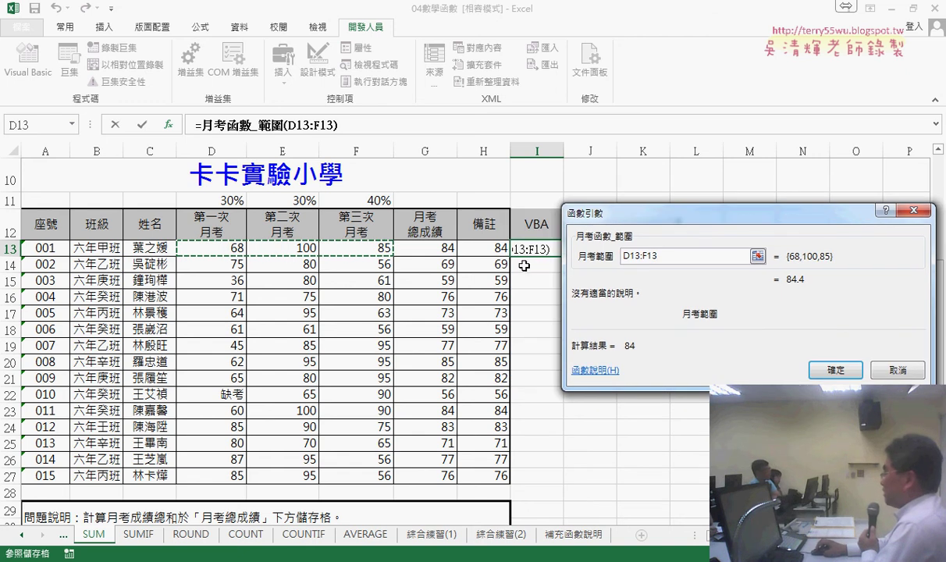
left_click(836, 370)
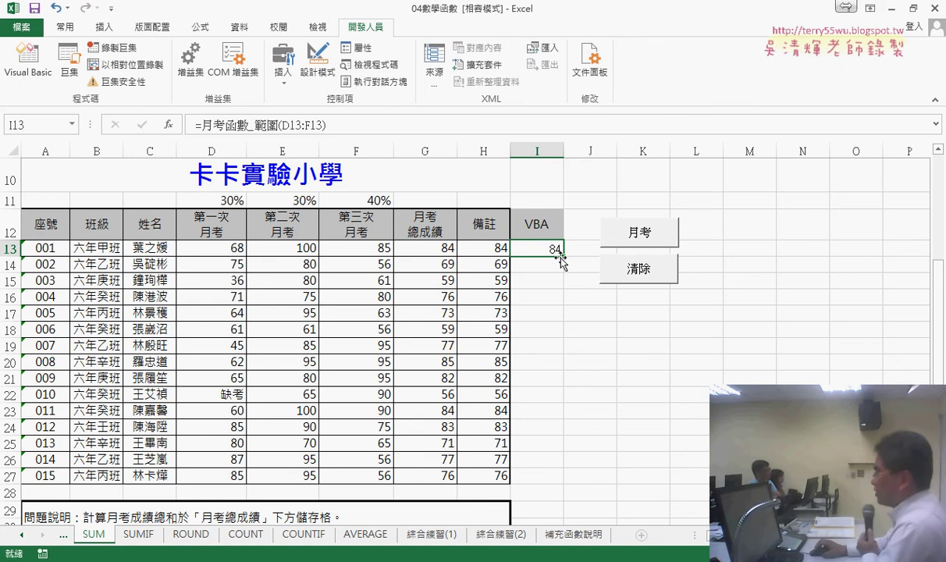
Step: Copy the 月考 button and paste the duplicate at cell J16, below 清除
right_click(616, 238)
key("Escape")
left_click(604, 298)
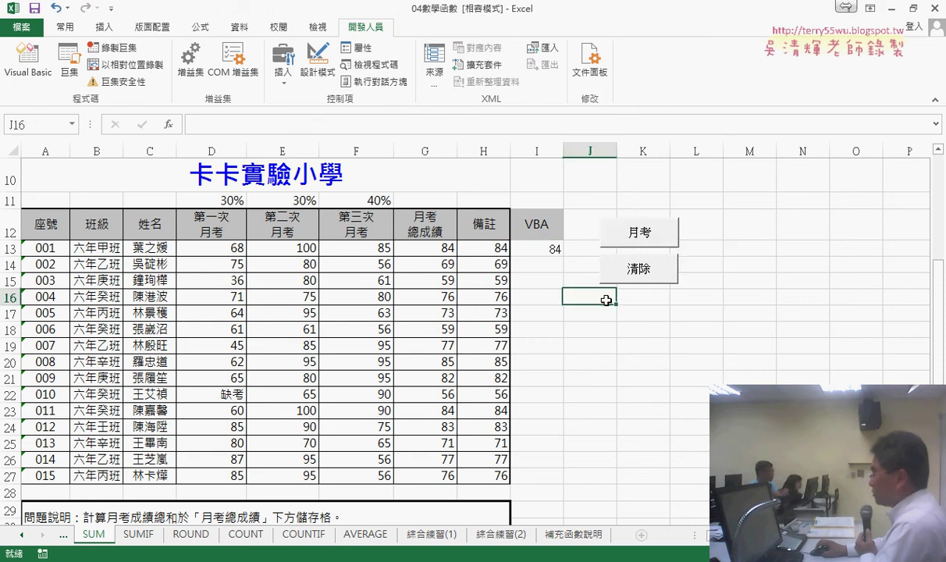
right_click(606, 297)
left_click(638, 311)
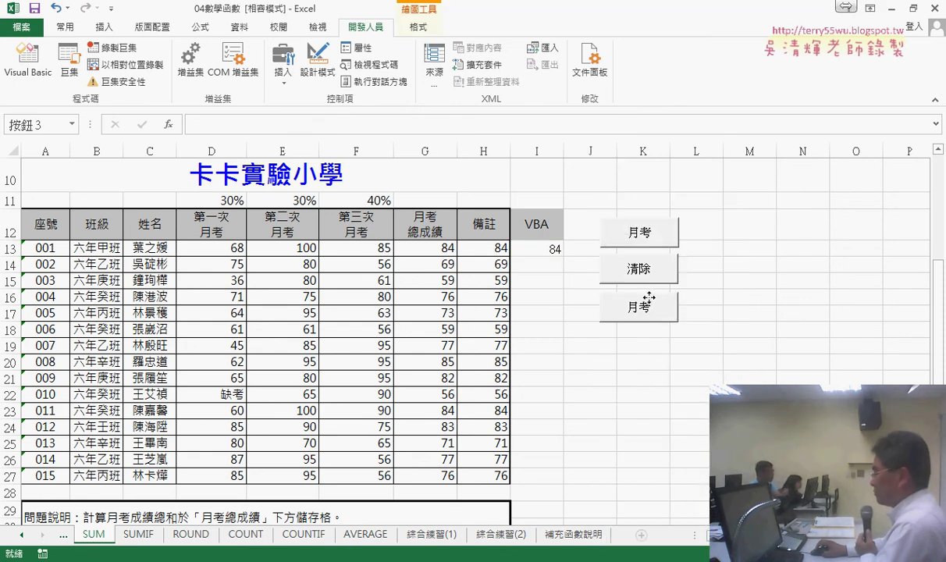
Step: Assign the 月考_公式 macro to the new button, copying the macro name along the way
right_click(659, 309)
left_click(695, 429)
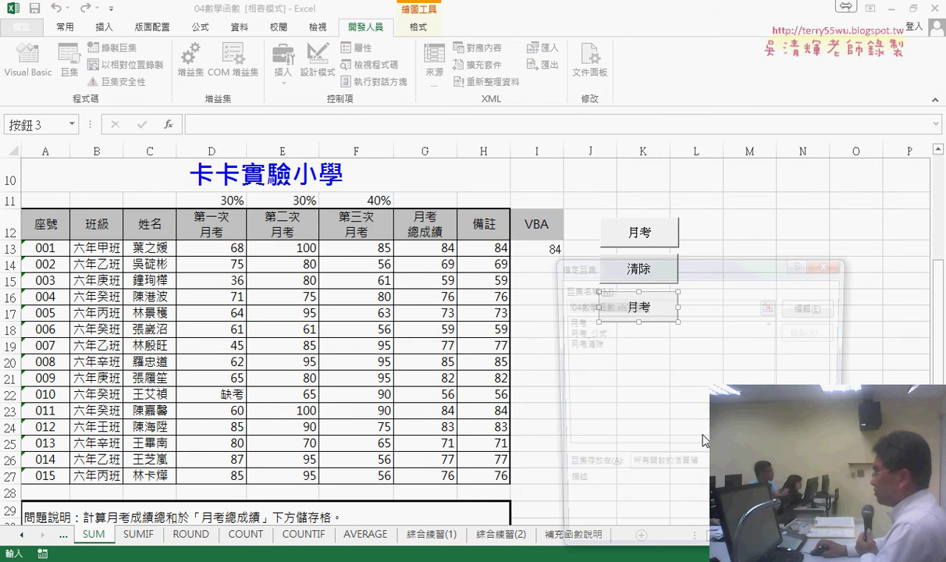
left_click(582, 332)
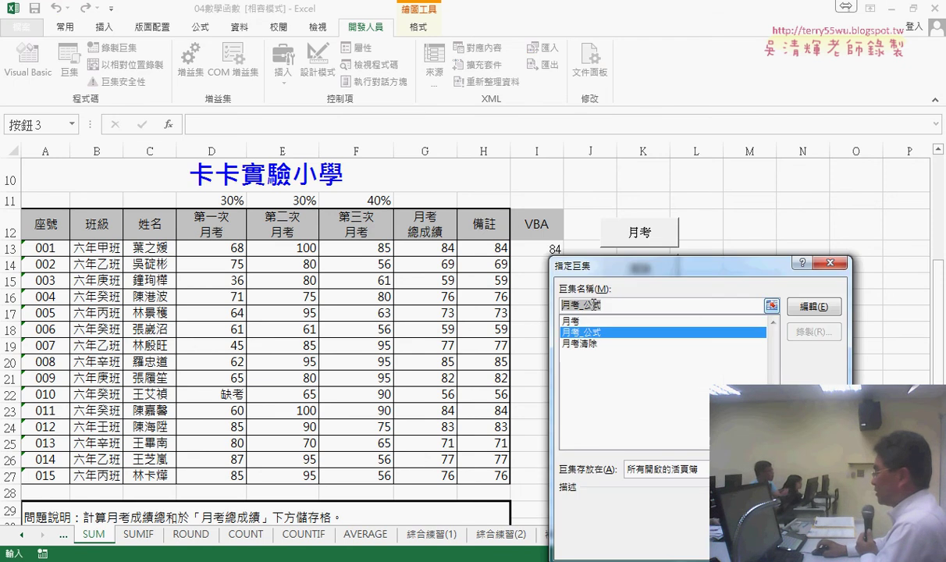
right_click(594, 305)
left_click(609, 333)
key("Return")
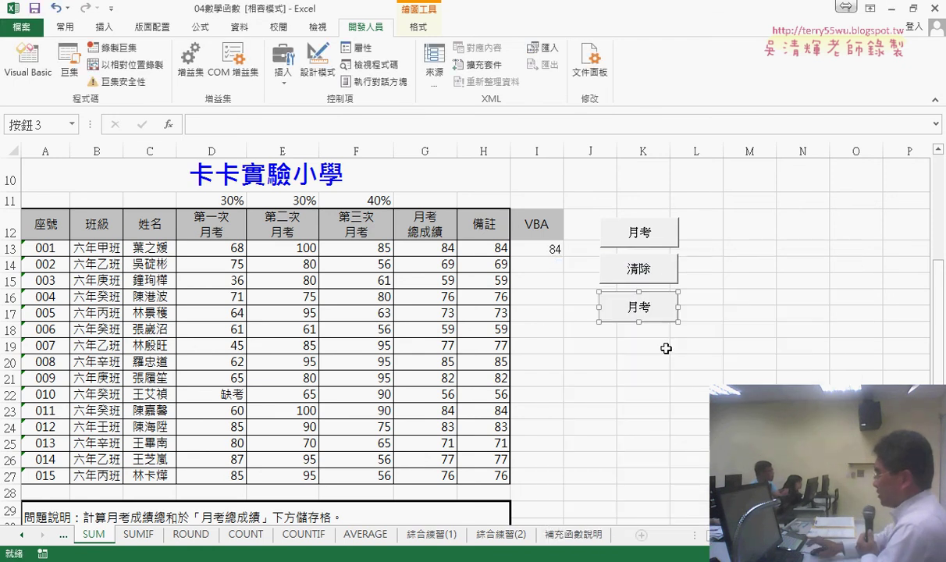
Step: Replace the new button's caption with 月考_公式
left_click(673, 307)
key("BackSpace")
key("BackSpace")
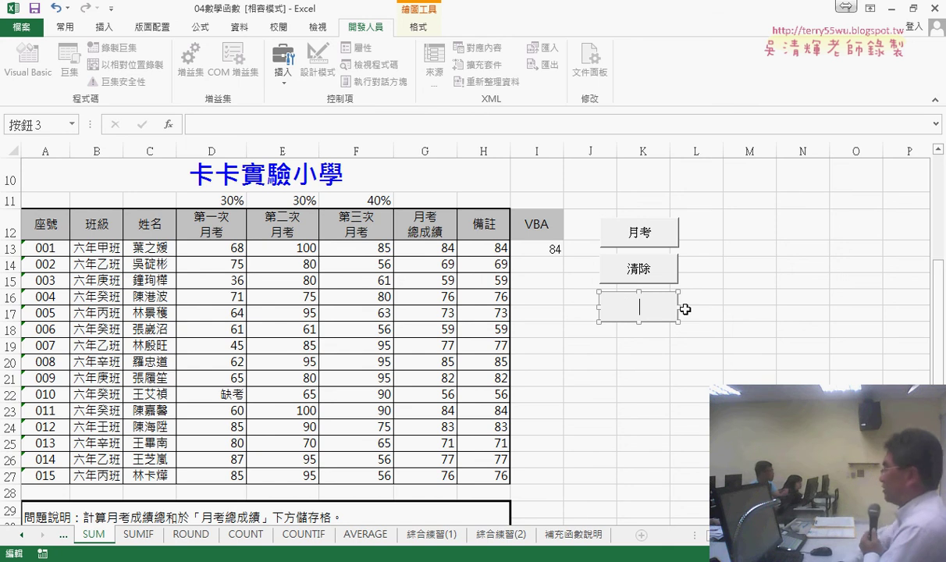
key("ctrl+v")
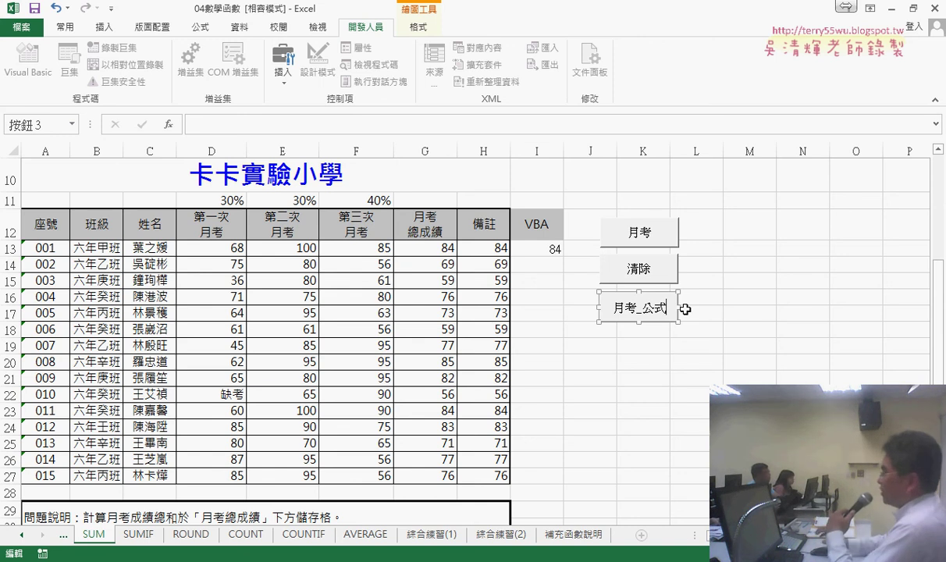
left_click(695, 313)
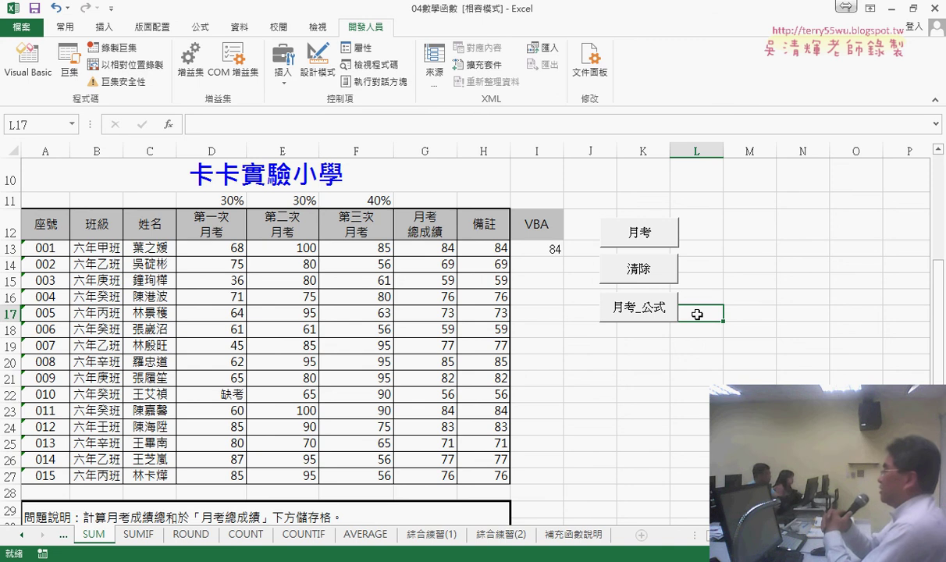